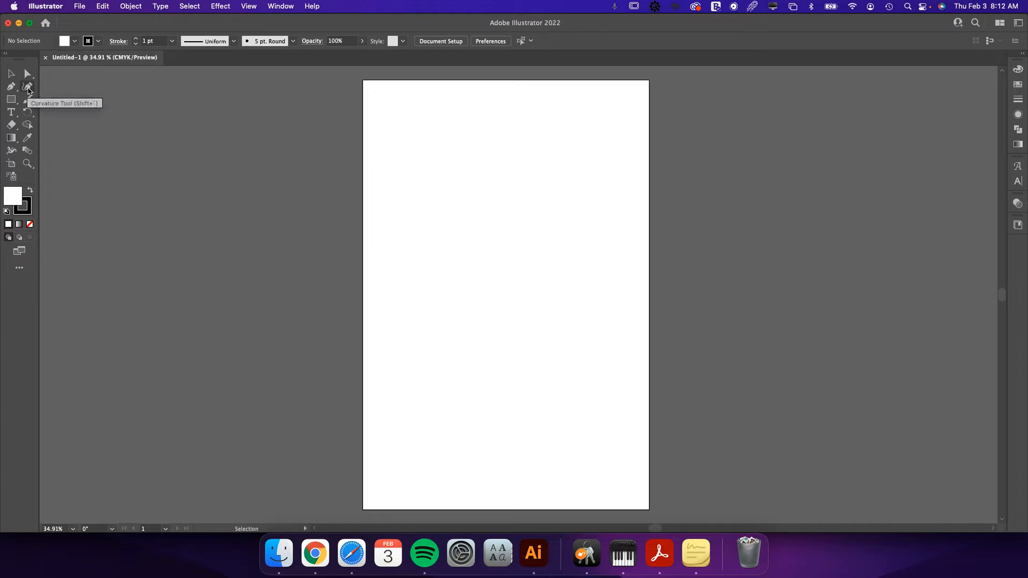
Paste the guitarist photo into the document and shift it left so the guitarist is better framed over the artboard.
{"action": "left_click", "coordinate": [11, 86]}
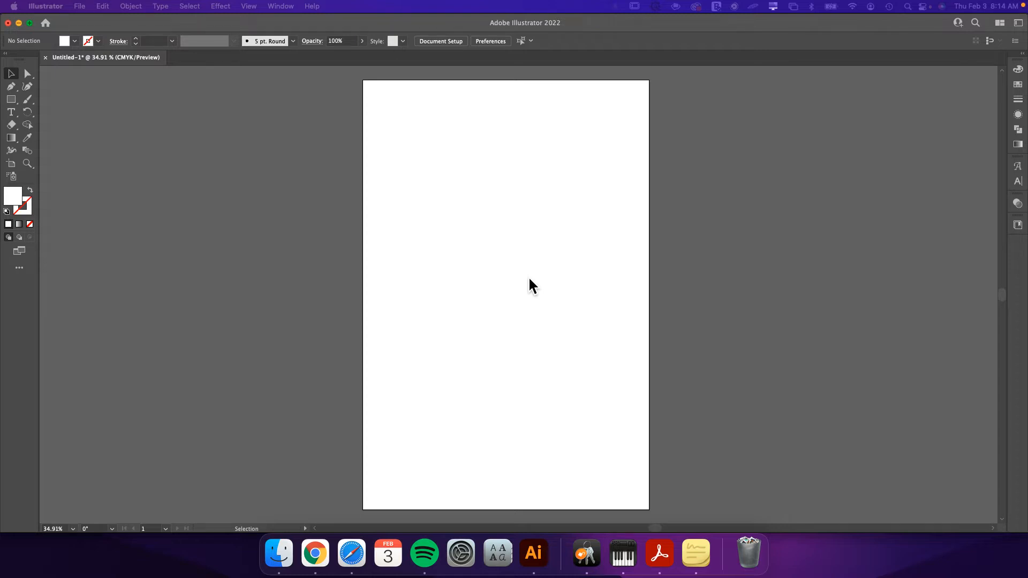
{"action": "key", "text": "super+v"}
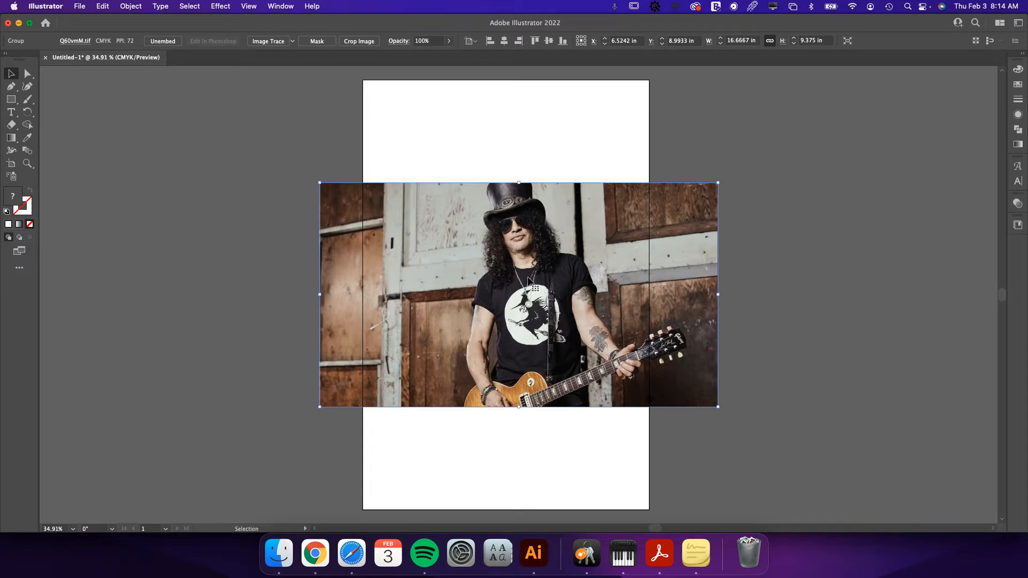
{"action": "left_click_drag", "start_coordinate": [594, 298], "coordinate": [544, 292]}
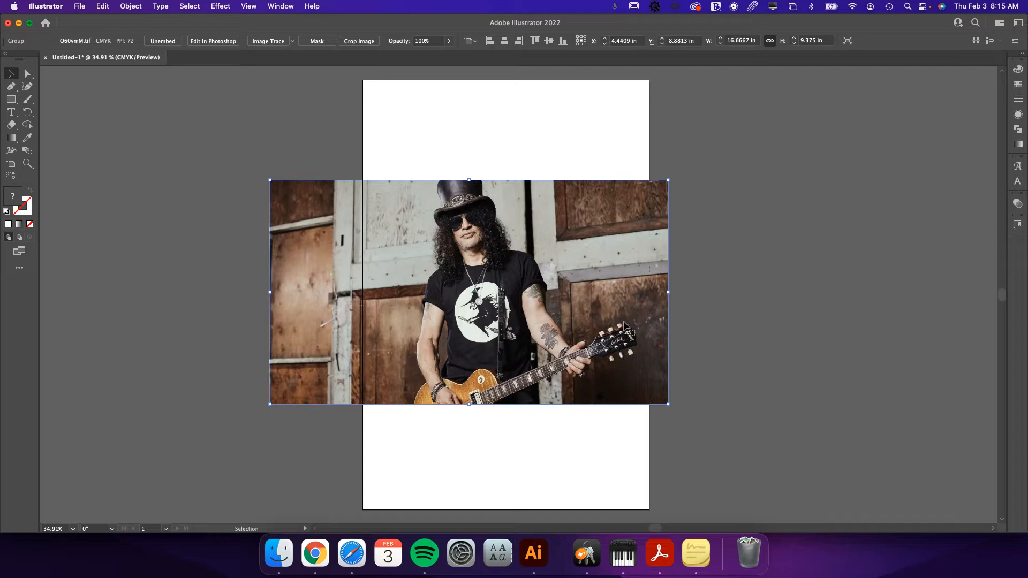
Examine the photo's pixels around the hair and shoulder at high magnification.
{"action": "key", "text": "z"}
{"action": "left_click_drag", "start_coordinate": [502, 246], "coordinate": [936, 381]}
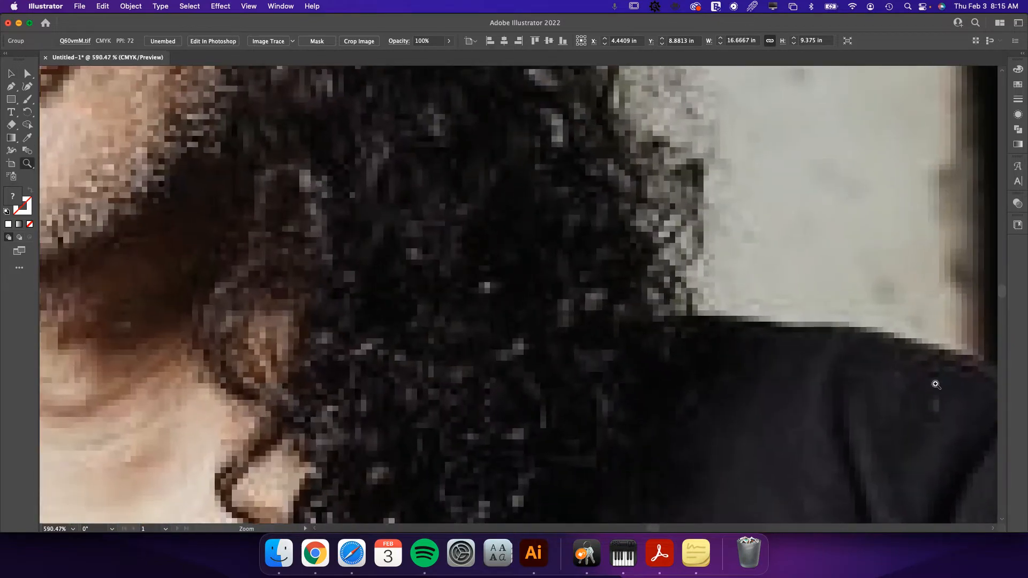
{"action": "left_click_drag", "start_coordinate": [667, 352], "coordinate": [434, 249]}
{"action": "left_click_drag", "start_coordinate": [749, 386], "coordinate": [495, 273]}
{"action": "key", "text": "space"}
{"action": "left_click_drag", "start_coordinate": [790, 411], "coordinate": [590, 284]}
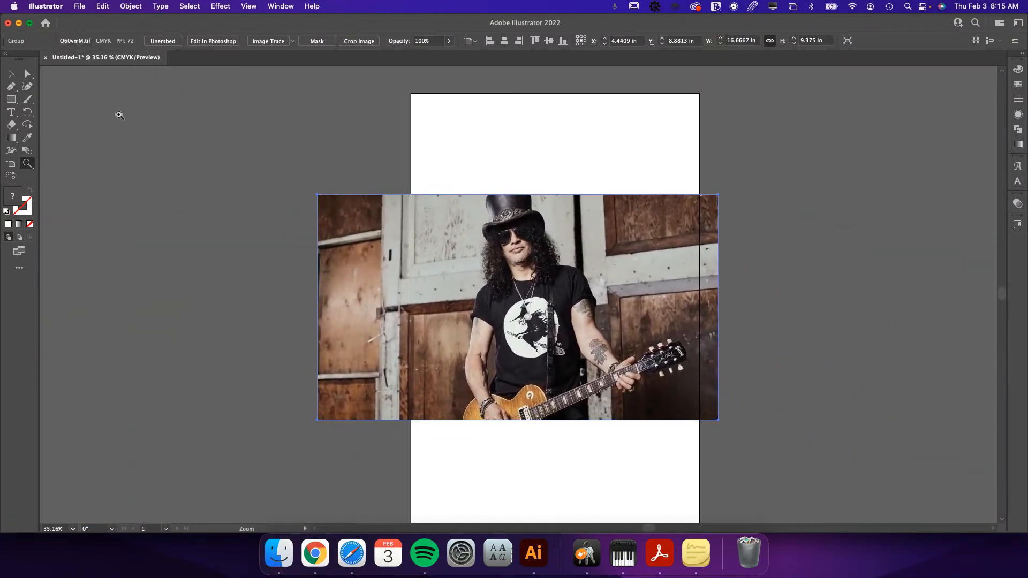
Draw a white rectangle about 4.18 × 6.34 in outside the artboard, to the left of the photo.
{"action": "left_click", "coordinate": [12, 100]}
{"action": "left_click_drag", "start_coordinate": [160, 128], "coordinate": [261, 280]}
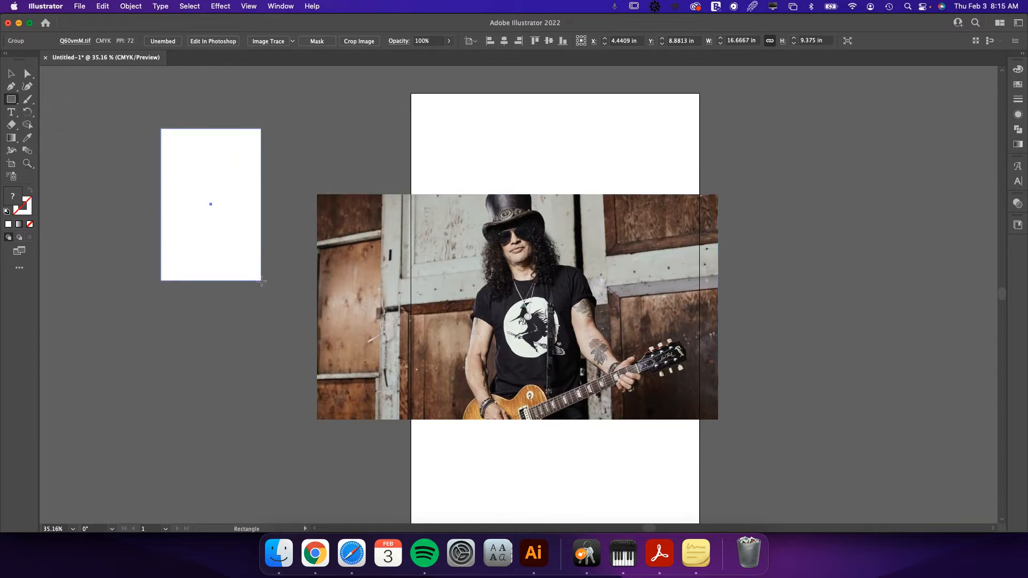
{"action": "key", "text": "v"}
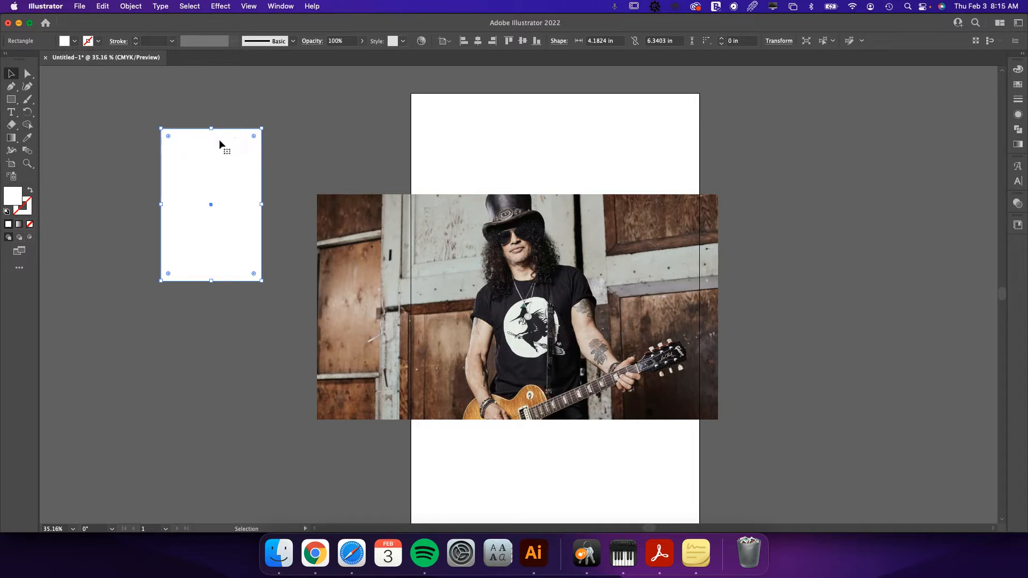
Examine the white vector rectangle's edge at extreme magnification to judge its sharpness.
{"action": "key", "text": "z"}
{"action": "left_click_drag", "start_coordinate": [163, 179], "coordinate": [660, 307]}
{"action": "left_click_drag", "start_coordinate": [274, 278], "coordinate": [558, 324]}
{"action": "key", "text": "space"}
{"action": "left_click_drag", "start_coordinate": [228, 268], "coordinate": [694, 304]}
{"action": "left_click_drag", "start_coordinate": [321, 232], "coordinate": [581, 321]}
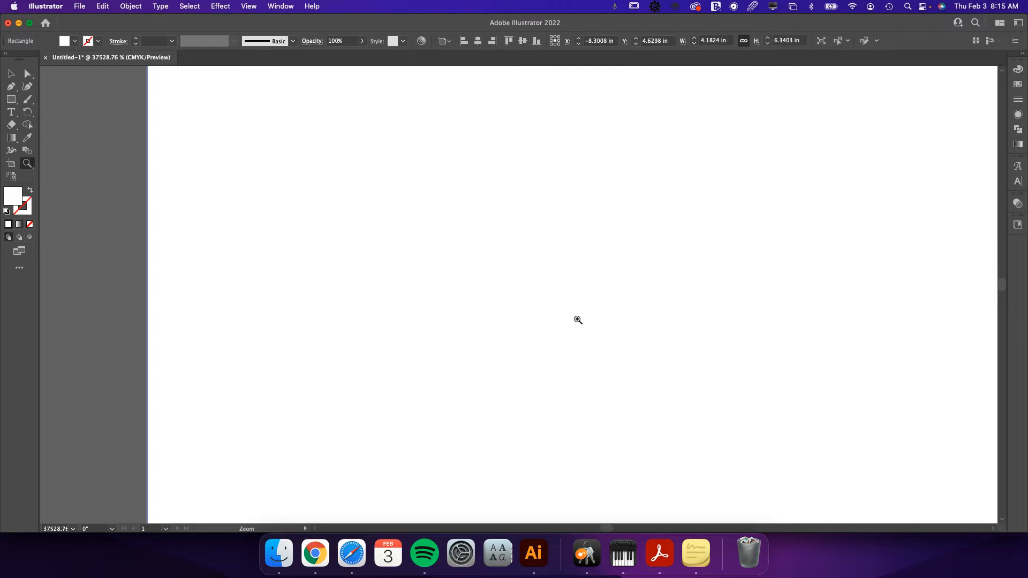
{"action": "left_click_drag", "start_coordinate": [653, 330], "coordinate": [406, 248]}
{"action": "left_click_drag", "start_coordinate": [730, 321], "coordinate": [482, 257]}
{"action": "left_click_drag", "start_coordinate": [764, 320], "coordinate": [686, 298]}
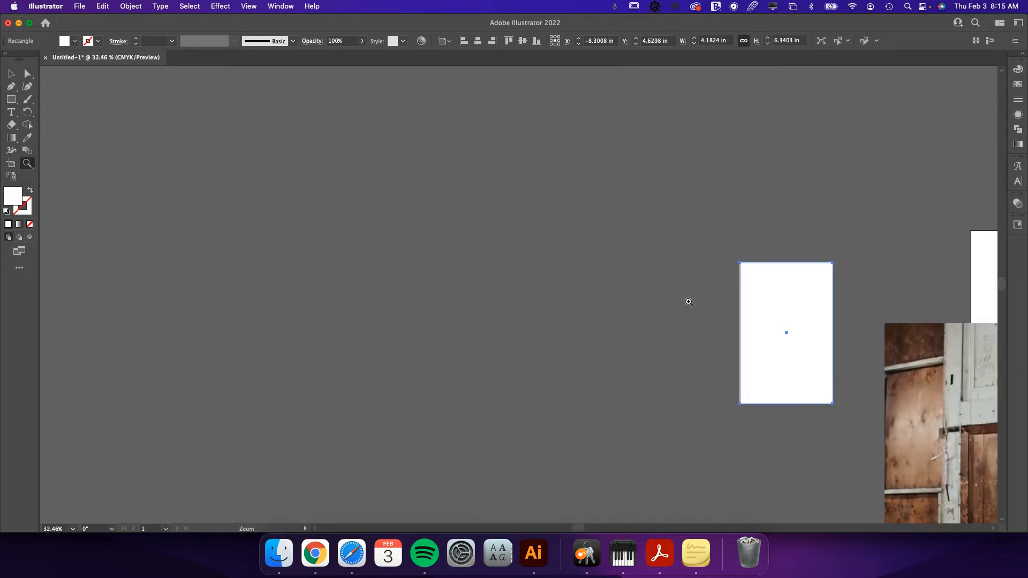
Try enlarging the white rectangle proportionally to about 37 × 56 in, and undo the scaling.
{"action": "key", "text": "v"}
{"action": "left_click_drag", "start_coordinate": [874, 266], "coordinate": [518, 239]}
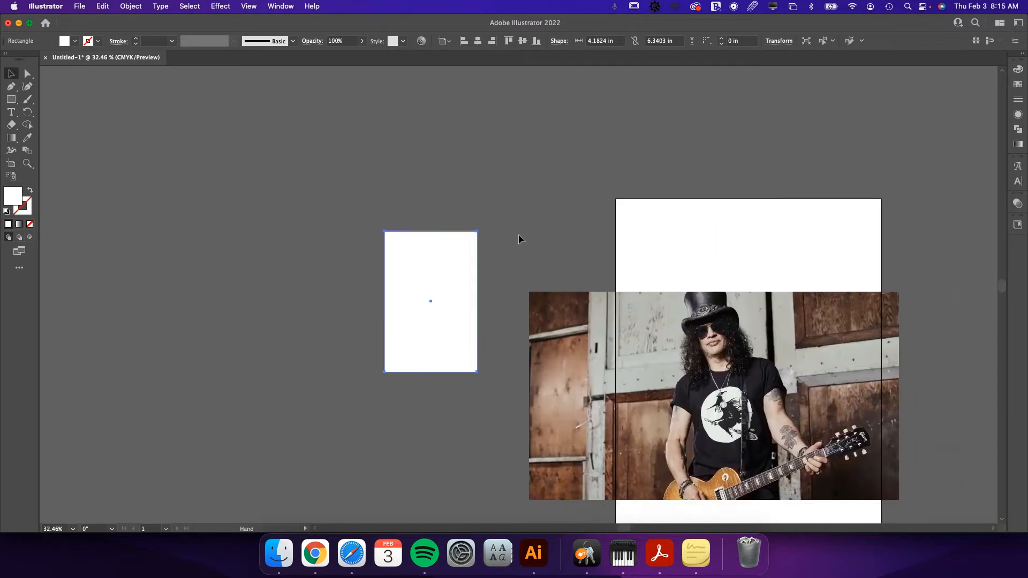
{"action": "left_click_drag", "start_coordinate": [386, 303], "coordinate": [123, 301]}
{"action": "left_click_drag", "start_coordinate": [476, 304], "coordinate": [945, 310]}
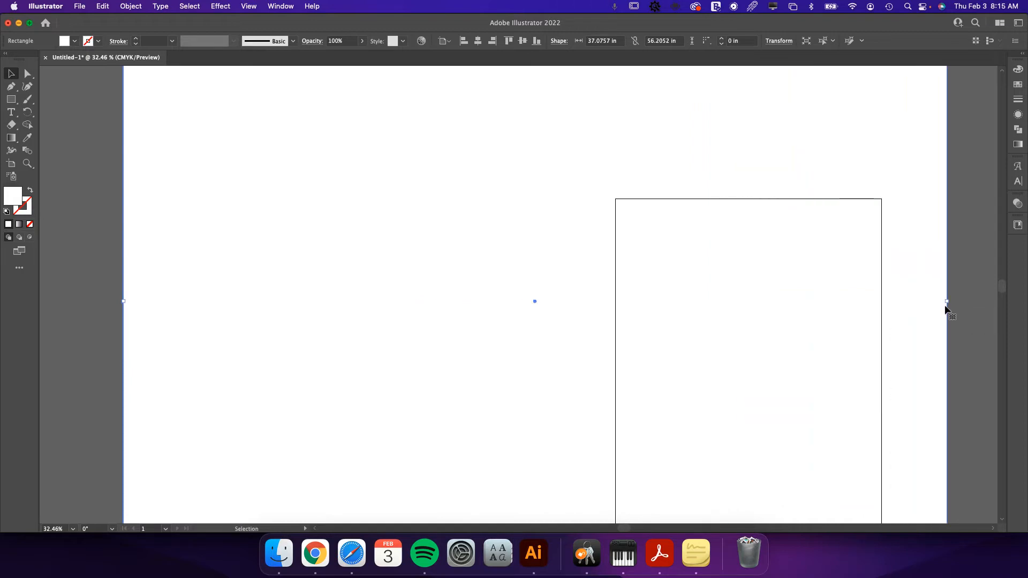
{"action": "key", "text": "super+z"}
{"action": "key", "text": "super+z"}
{"action": "key", "text": "super+z"}
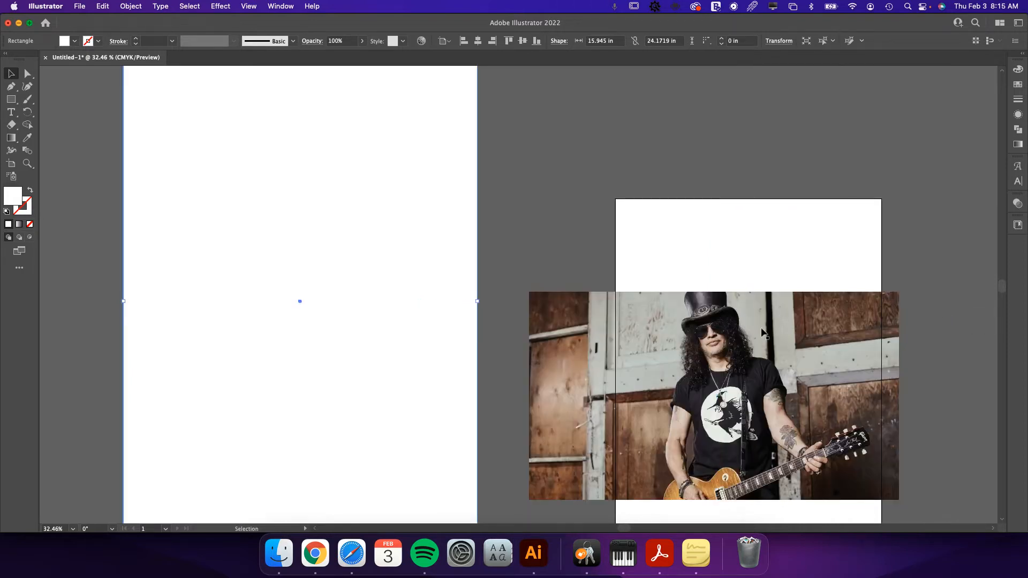
Enlarge the photo proportionally far beyond the artboard, first to about 63 × 35 in and further still.
{"action": "left_click", "coordinate": [751, 342]}
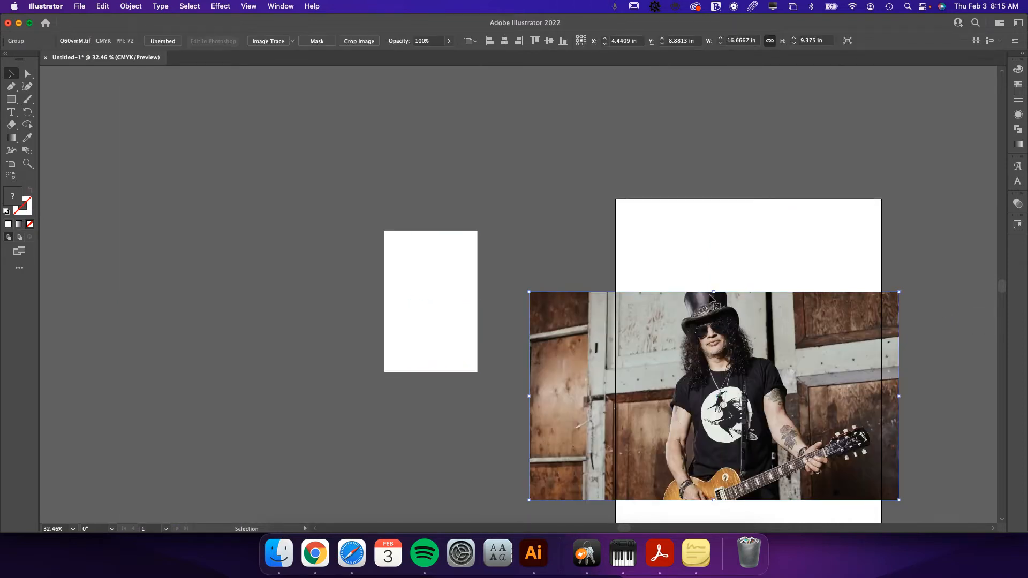
{"action": "left_click_drag", "start_coordinate": [713, 292], "coordinate": [713, 88]}
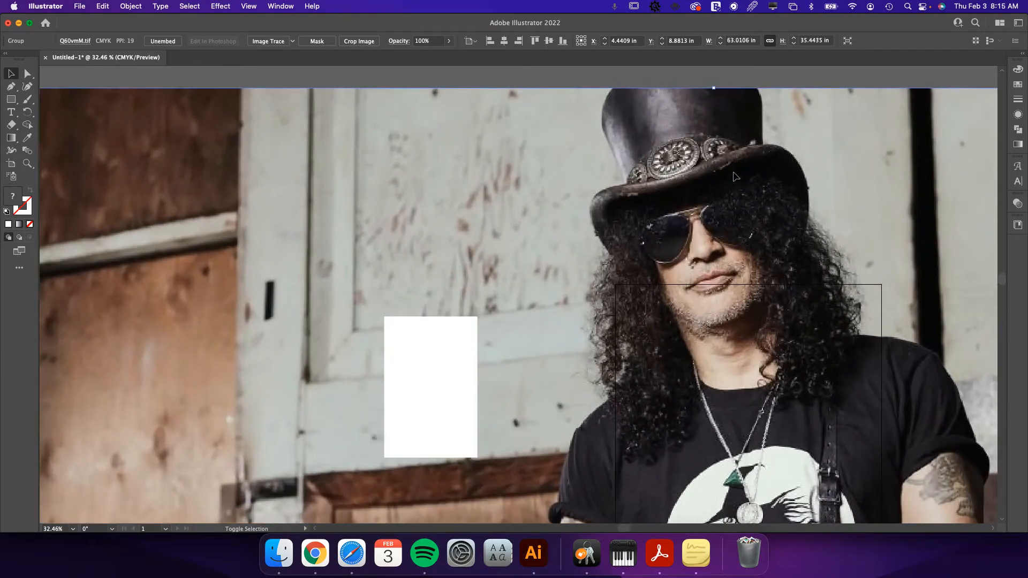
{"action": "key", "text": "super+minus"}
{"action": "key", "text": "super+minus"}
{"action": "key", "text": "super+minus"}
{"action": "key", "text": "super+minus"}
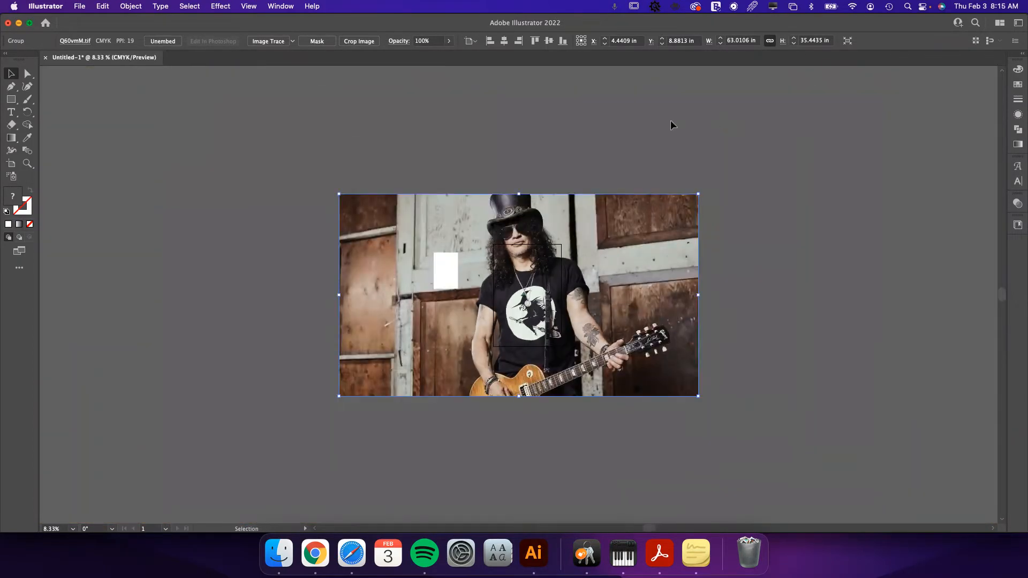
{"action": "left_click_drag", "start_coordinate": [519, 195], "coordinate": [538, 78]}
{"action": "key", "text": "z"}
{"action": "left_click_drag", "start_coordinate": [568, 314], "coordinate": [500, 314]}
Scale the photo down proportionally to about 12.5 × 7 in.
{"action": "key", "text": "v"}
{"action": "left_click_drag", "start_coordinate": [540, 193], "coordinate": [819, 479]}
{"action": "key", "text": "z"}
{"action": "key", "text": "v"}
Delete the white rectangle and move the photo so it is roughly centred across the artboard's width.
{"action": "left_click", "coordinate": [302, 323]}
{"action": "key", "text": "Delete"}
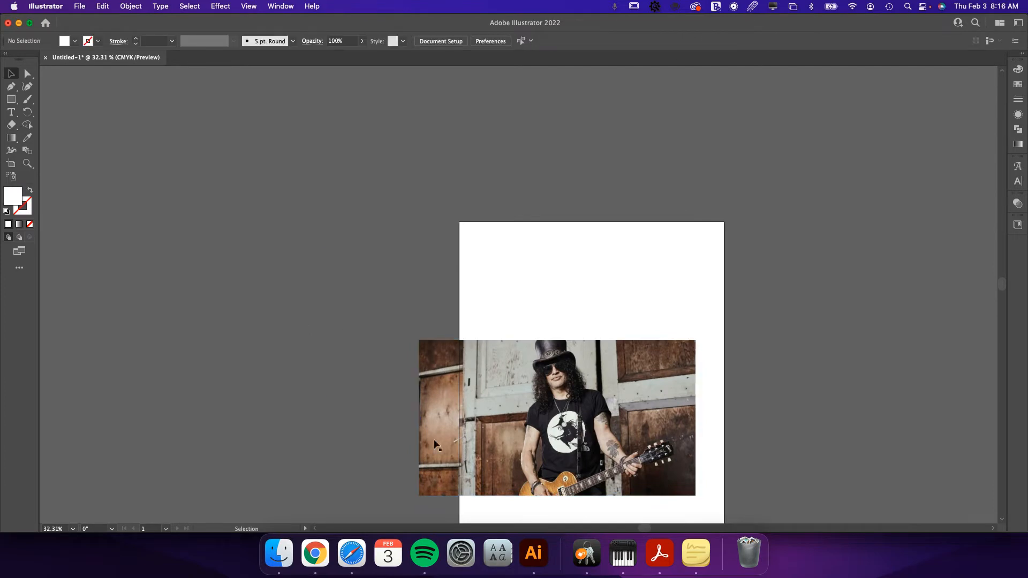
{"action": "left_click_drag", "start_coordinate": [630, 440], "coordinate": [664, 423]}
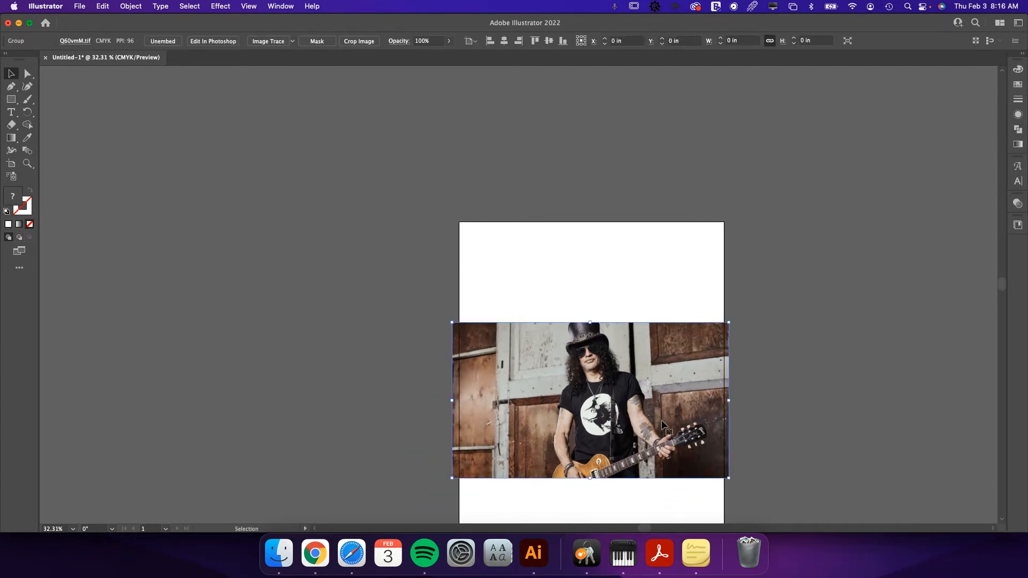
Trace the guitar body's curved edge with the Pen tool from the photo's bottom edge to the forearm, using a white stroke and no fill.
{"action": "key", "text": "z"}
{"action": "left_click_drag", "start_coordinate": [601, 422], "coordinate": [587, 392]}
{"action": "left_click_drag", "start_coordinate": [548, 333], "coordinate": [589, 367]}
{"action": "left_click", "coordinate": [12, 86]}
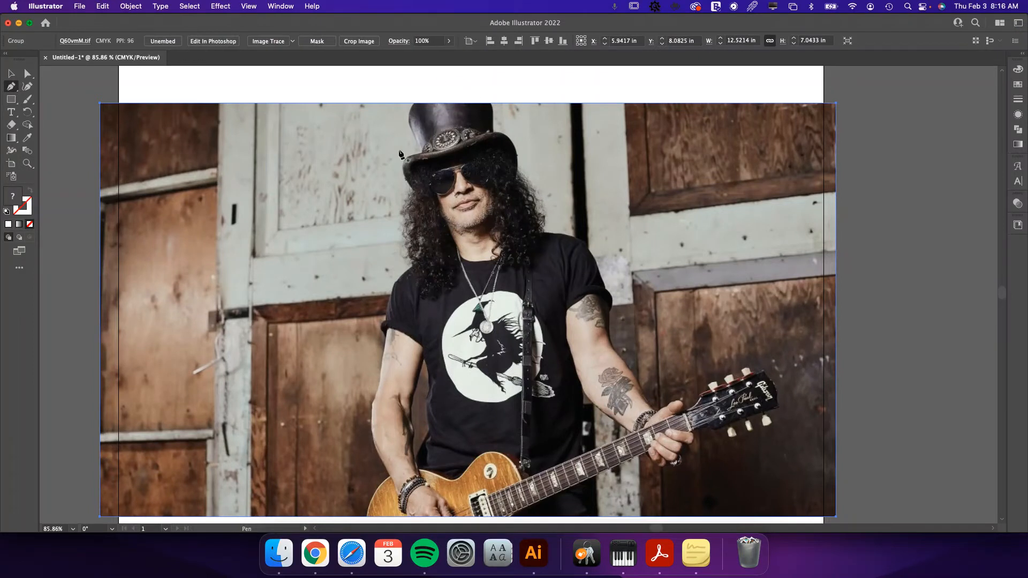
{"action": "scroll", "coordinate": [561, 393], "scroll_direction": "down", "scroll_amount": 1}
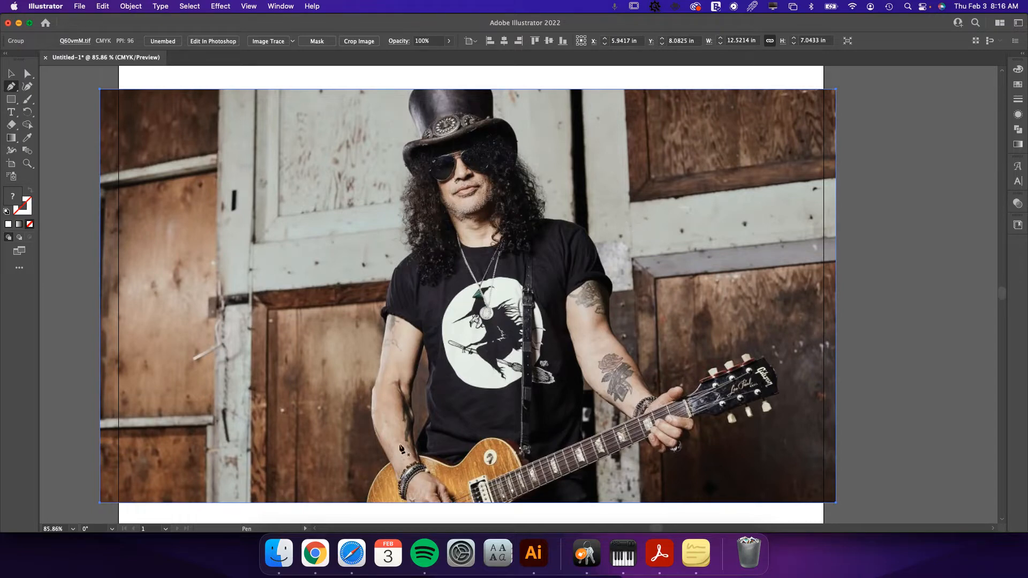
{"action": "key", "text": "z"}
{"action": "left_click_drag", "start_coordinate": [380, 484], "coordinate": [552, 494]}
{"action": "key", "text": "space"}
{"action": "left_click_drag", "start_coordinate": [447, 475], "coordinate": [458, 380]}
{"action": "key", "text": "p"}
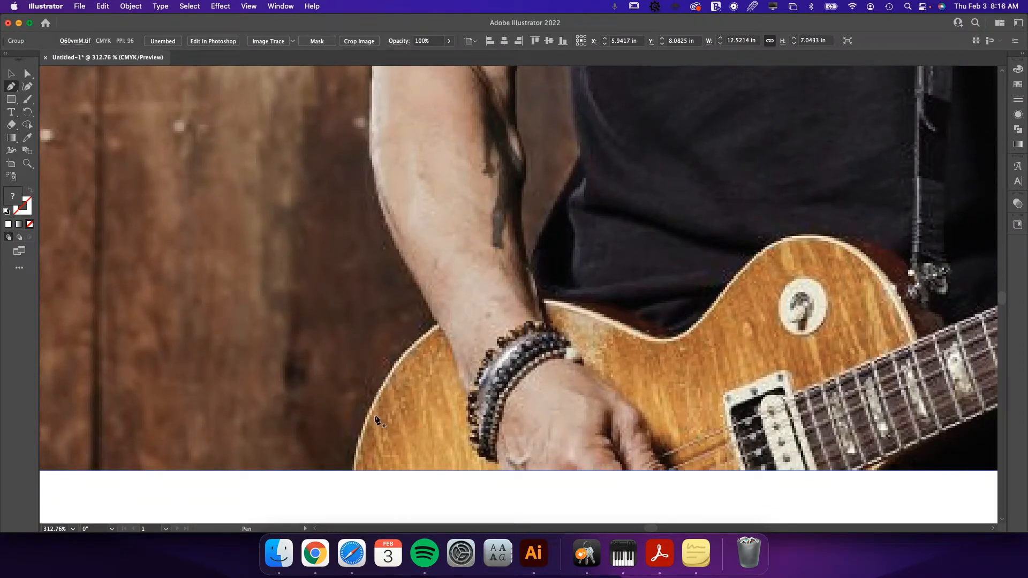
{"action": "left_click", "coordinate": [353, 469]}
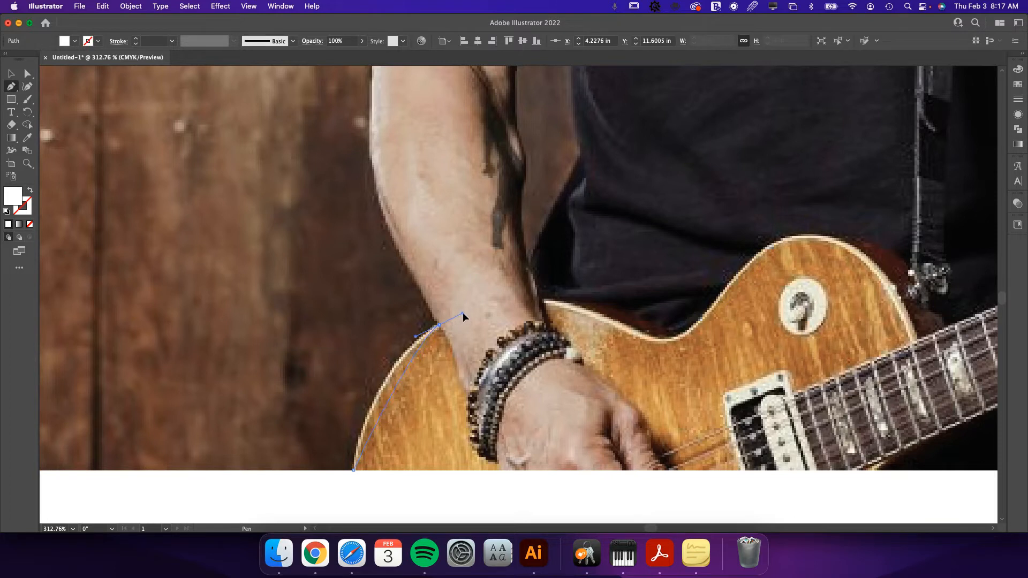
{"action": "left_click_drag", "start_coordinate": [460, 313], "coordinate": [508, 285]}
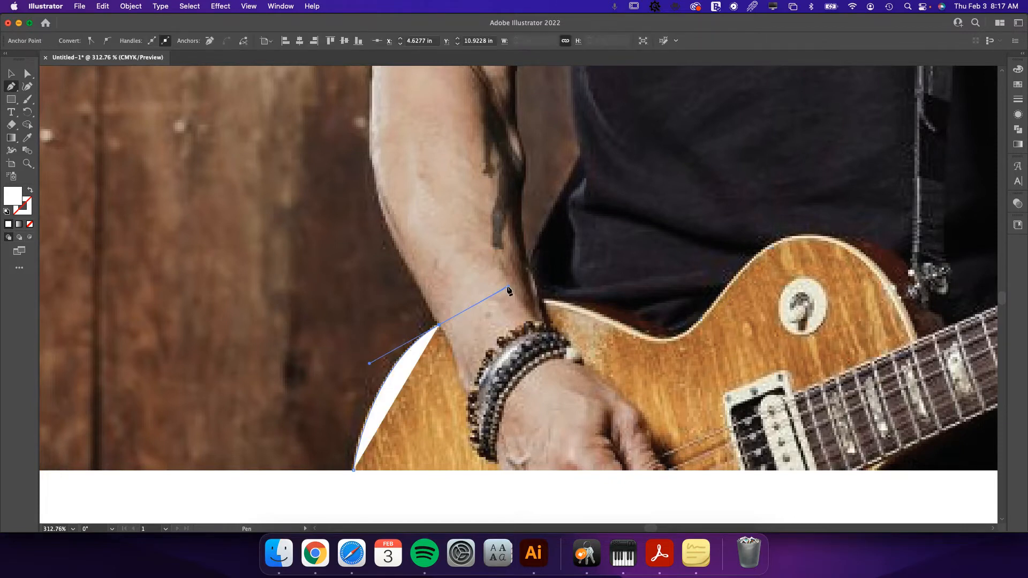
{"action": "left_click", "coordinate": [32, 195]}
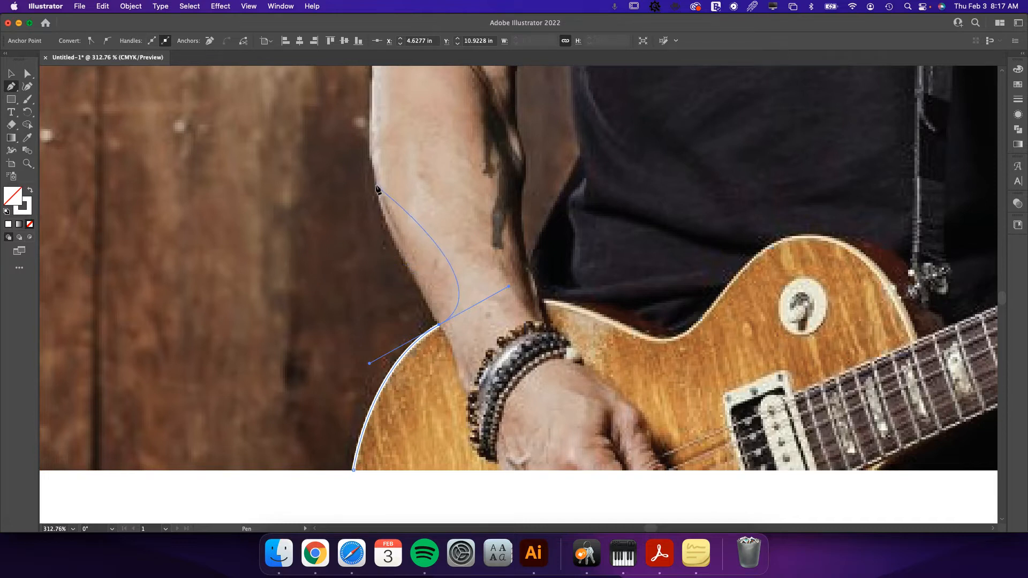
Remove the outgoing handle where the guitar meets the forearm and trace the forearm's outer edge with curves up to the elbow.
{"action": "left_click_drag", "start_coordinate": [378, 190], "coordinate": [374, 128]}
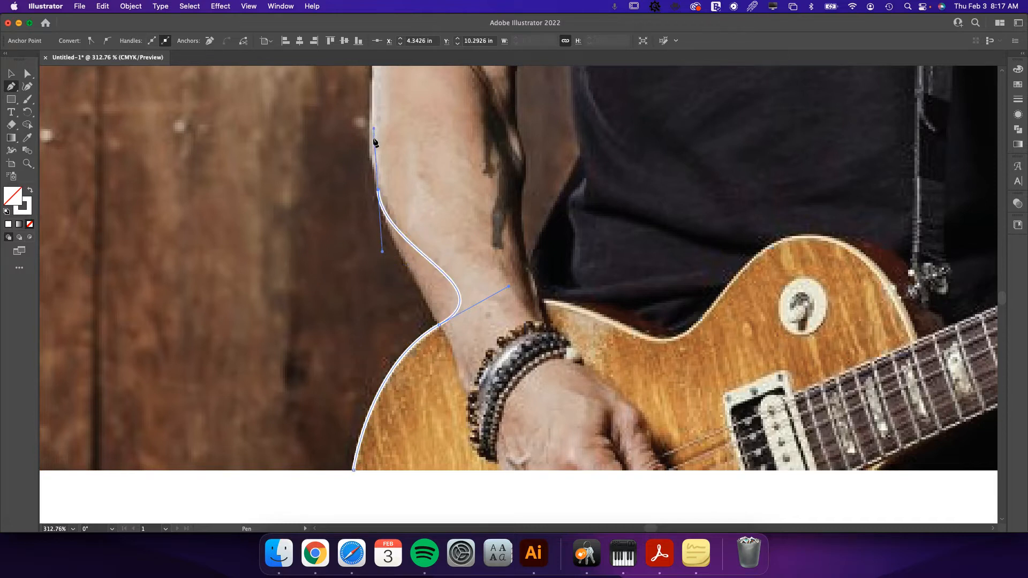
{"action": "key", "text": "super+z"}
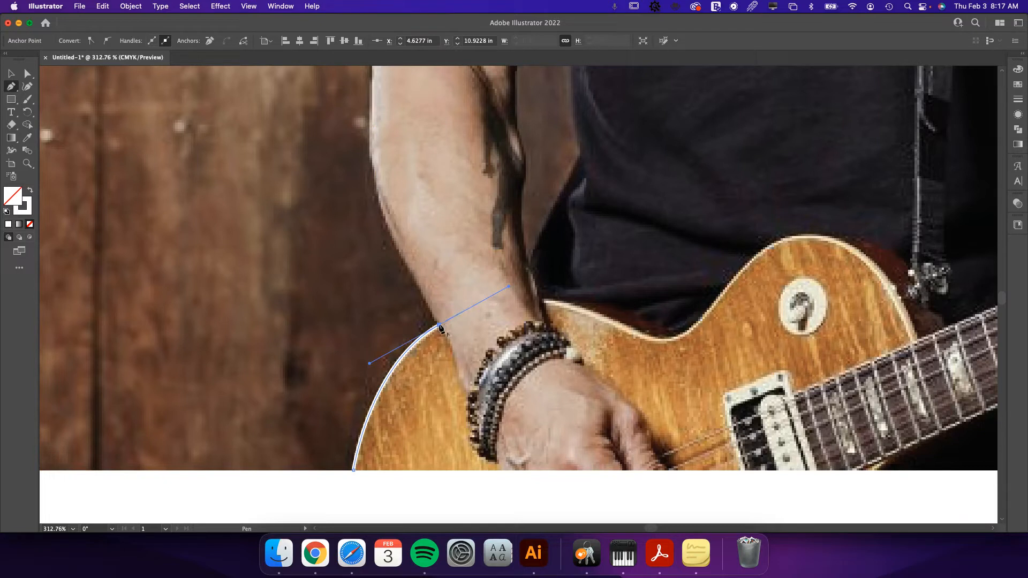
{"action": "left_click", "coordinate": [439, 325]}
{"action": "scroll", "coordinate": [418, 289], "scroll_direction": "up", "scroll_amount": 5}
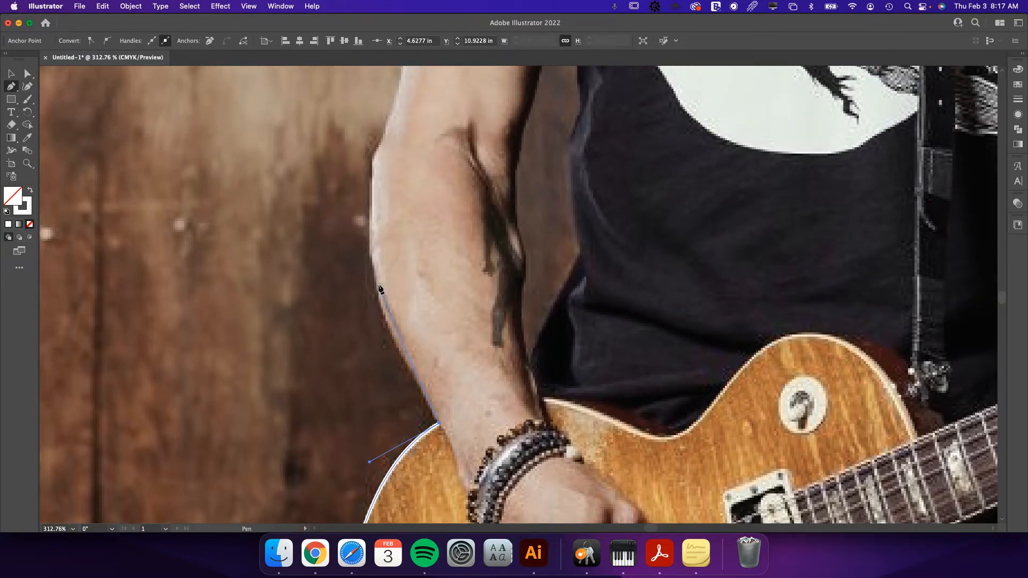
{"action": "left_click_drag", "start_coordinate": [377, 285], "coordinate": [365, 232]}
{"action": "scroll", "coordinate": [369, 230], "scroll_direction": "up", "scroll_amount": 3}
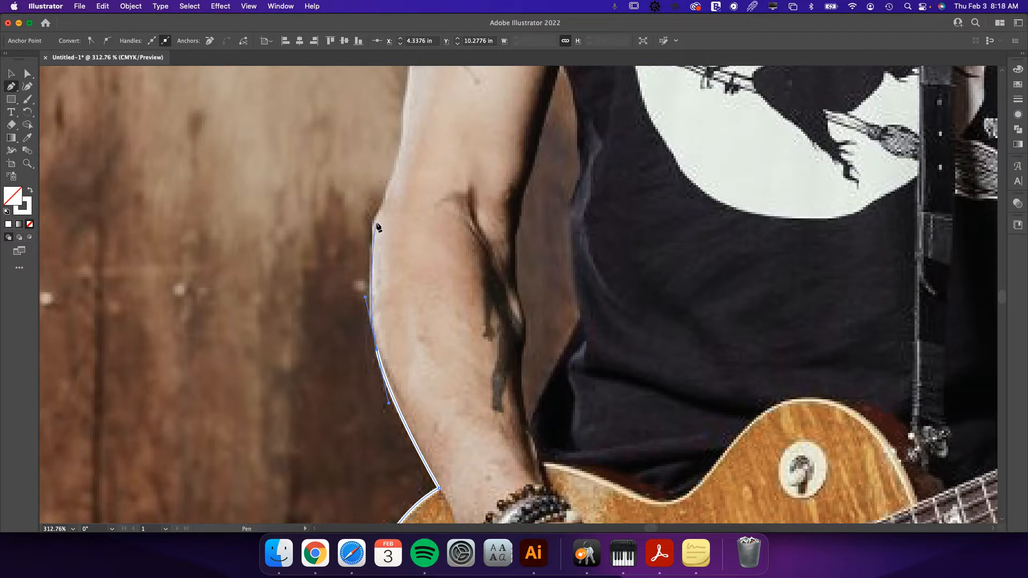
{"action": "left_click", "coordinate": [373, 210]}
{"action": "left_click", "coordinate": [374, 221]}
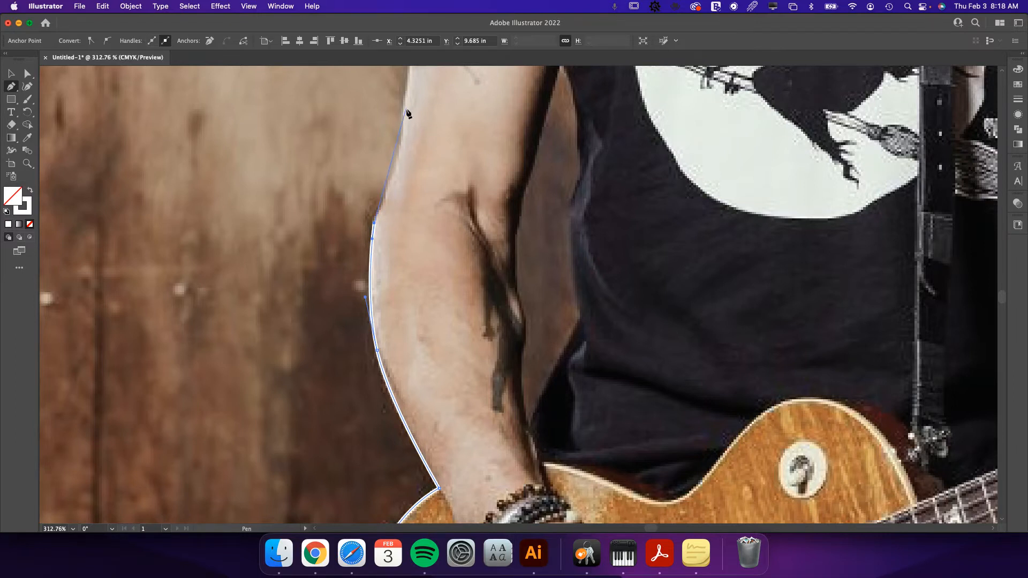
Continue the path along the upper arm's outer edge to the sleeve cuff, removing the outgoing handle at each new anchor.
{"action": "scroll", "coordinate": [418, 127], "scroll_direction": "up", "scroll_amount": 4}
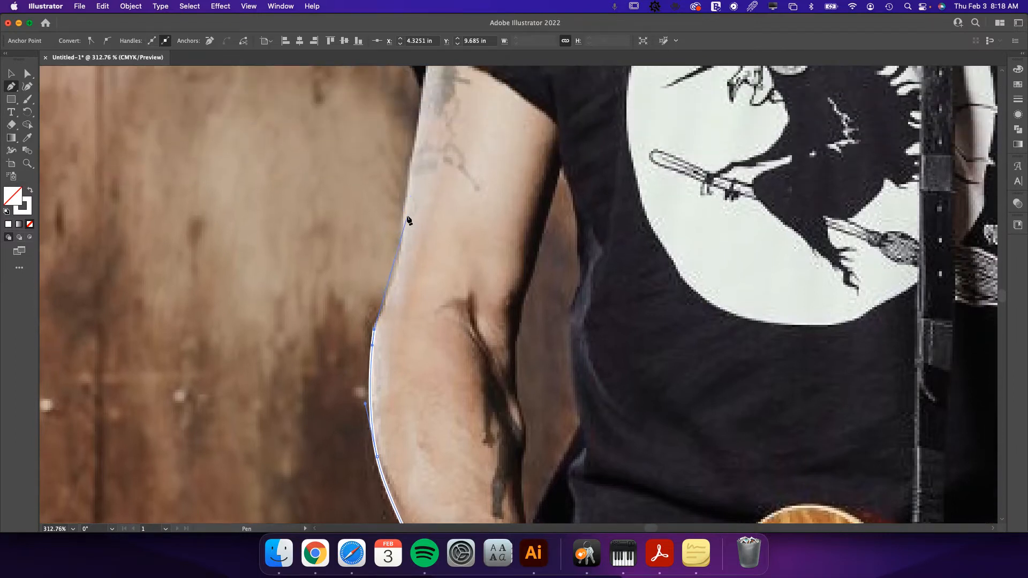
{"action": "left_click_drag", "start_coordinate": [405, 215], "coordinate": [402, 150]}
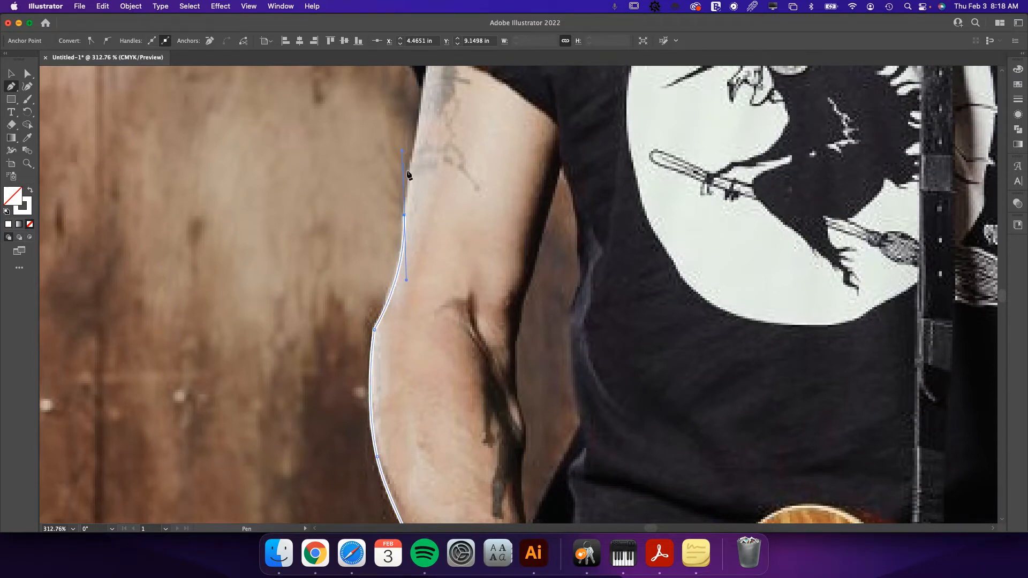
{"action": "left_click", "coordinate": [404, 216]}
{"action": "scroll", "coordinate": [416, 216], "scroll_direction": "up", "scroll_amount": 2}
{"action": "scroll", "coordinate": [417, 216], "scroll_direction": "up", "scroll_amount": 3}
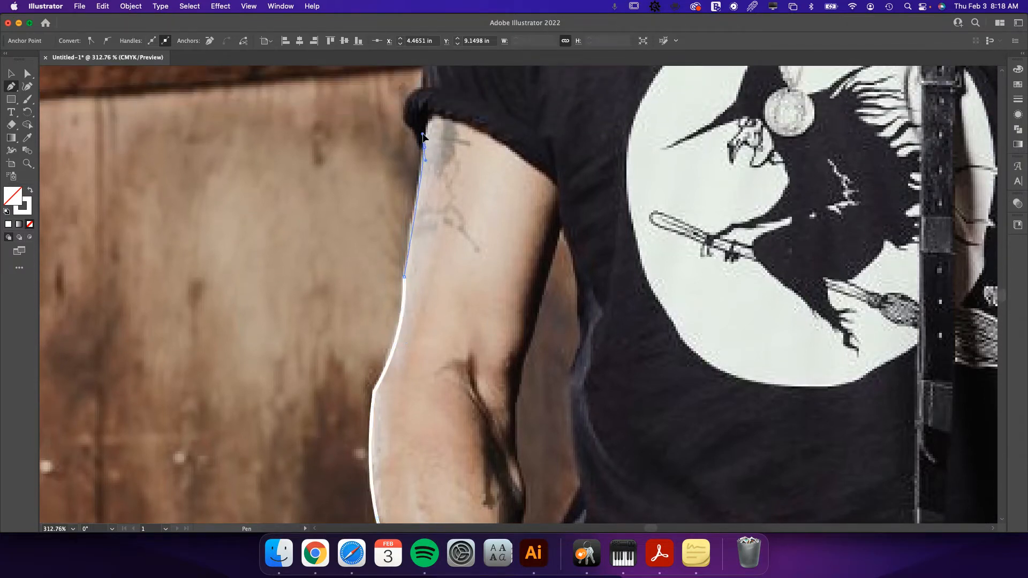
{"action": "left_click_drag", "start_coordinate": [424, 146], "coordinate": [422, 132]}
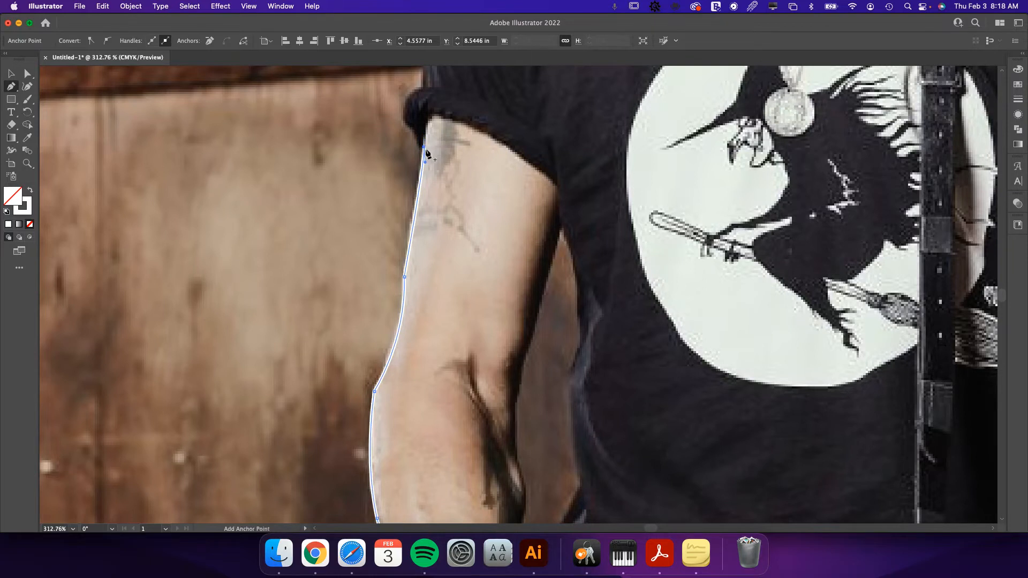
{"action": "left_click", "coordinate": [424, 148]}
Extend the path with curved segments around the sleeve cuff and over the shoulder to where the hair begins.
{"action": "scroll", "coordinate": [427, 153], "scroll_direction": "up", "scroll_amount": 5}
{"action": "mouse_move", "coordinate": [406, 188]}
{"action": "left_mouse_down"}
{"action": "mouse_move", "coordinate": [397, 181]}
{"action": "mouse_move", "coordinate": [434, 157]}
{"action": "left_mouse_up"}
{"action": "scroll", "coordinate": [428, 171], "scroll_direction": "up", "scroll_amount": 5}
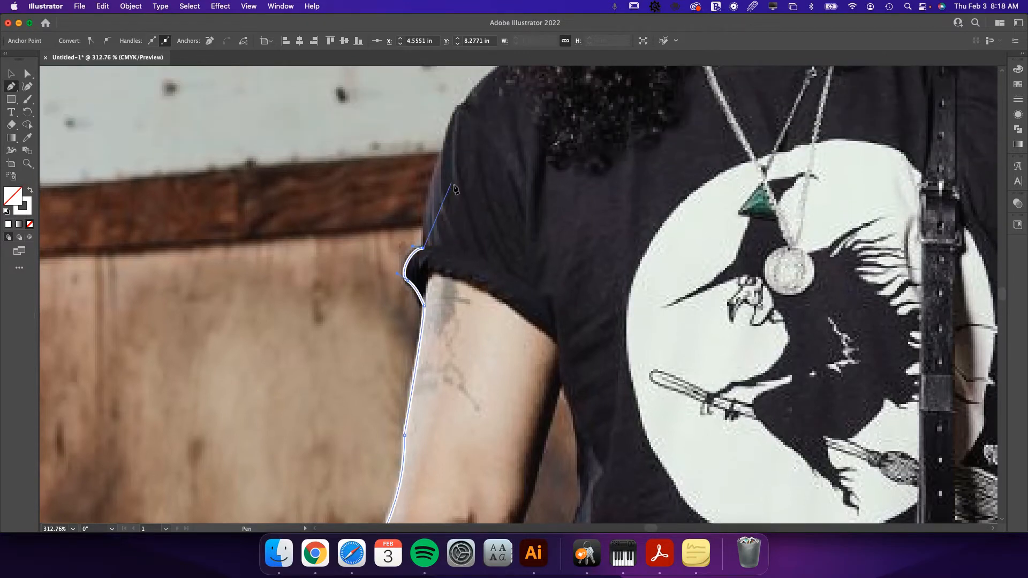
{"action": "left_click_drag", "start_coordinate": [453, 210], "coordinate": [478, 156]}
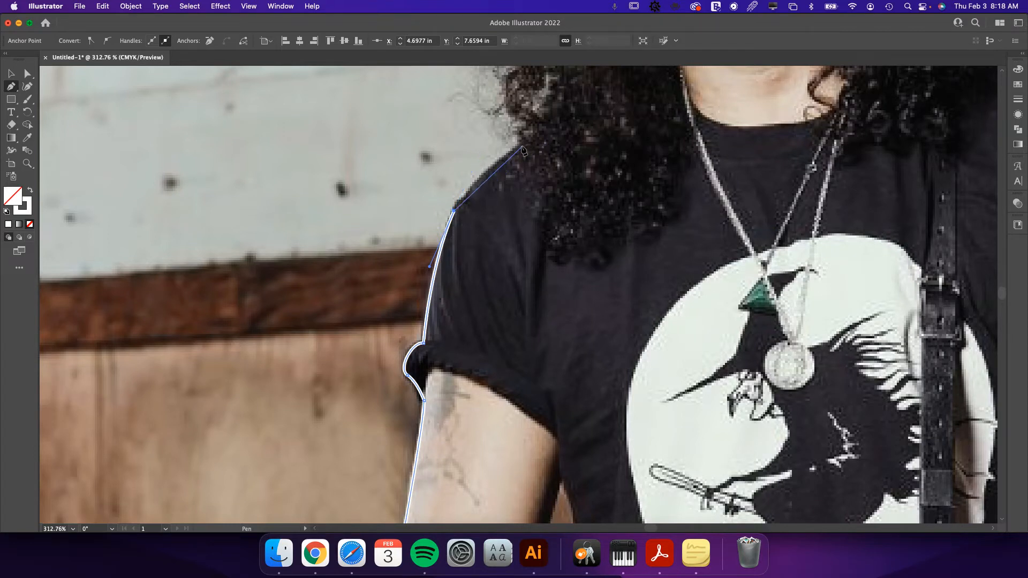
{"action": "left_click_drag", "start_coordinate": [519, 148], "coordinate": [429, 437]}
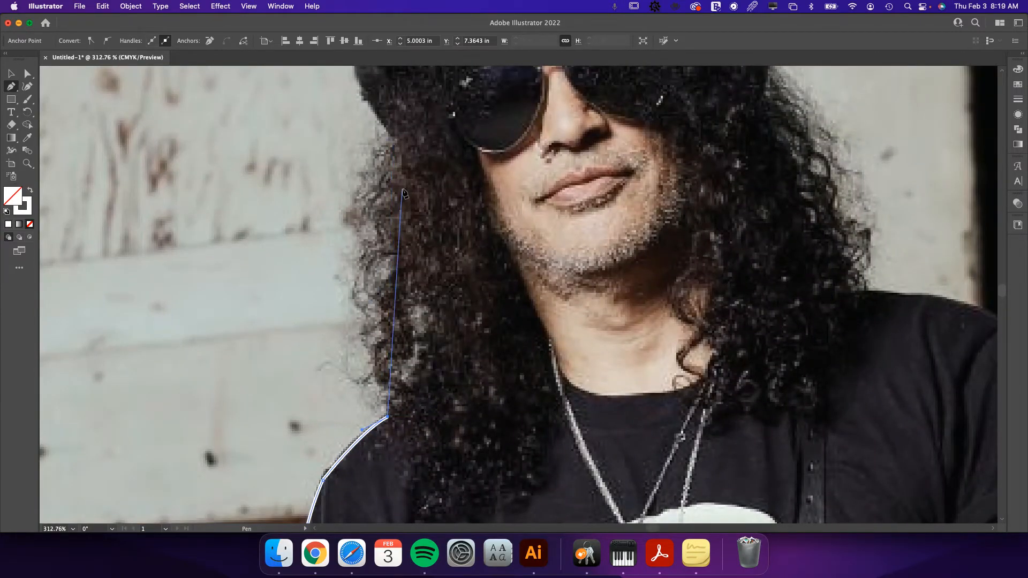
Continue the path with curves up the hair's outer edge and around the hat brim to the crown, removing outgoing handles at the corners.
{"action": "key", "text": "super+minus"}
{"action": "key", "text": "super+minus"}
{"action": "left_click_drag", "start_coordinate": [525, 199], "coordinate": [420, 349]}
{"action": "left_click_drag", "start_coordinate": [400, 264], "coordinate": [430, 184]}
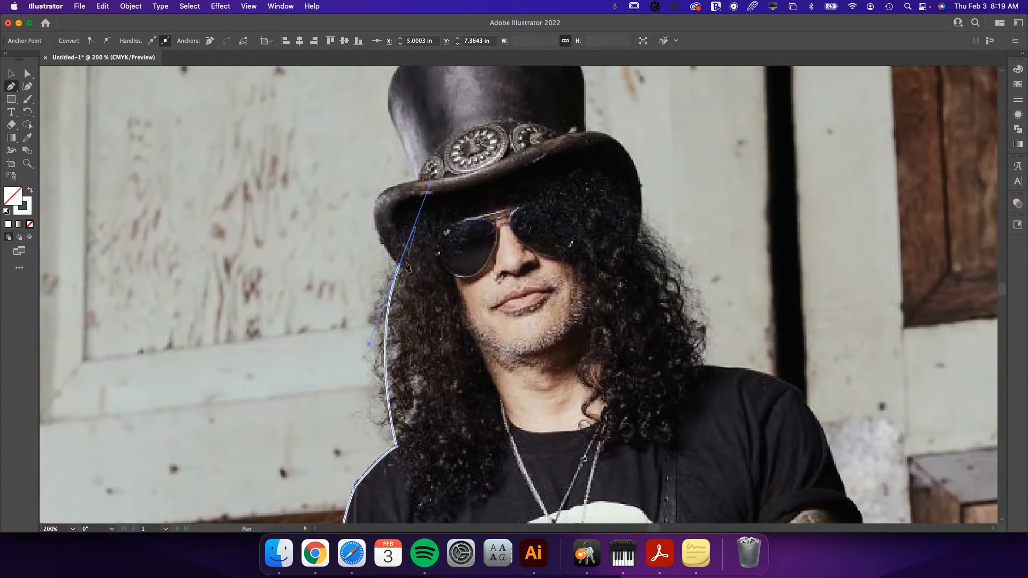
{"action": "left_click", "coordinate": [400, 265]}
{"action": "left_click_drag", "start_coordinate": [376, 198], "coordinate": [386, 166]}
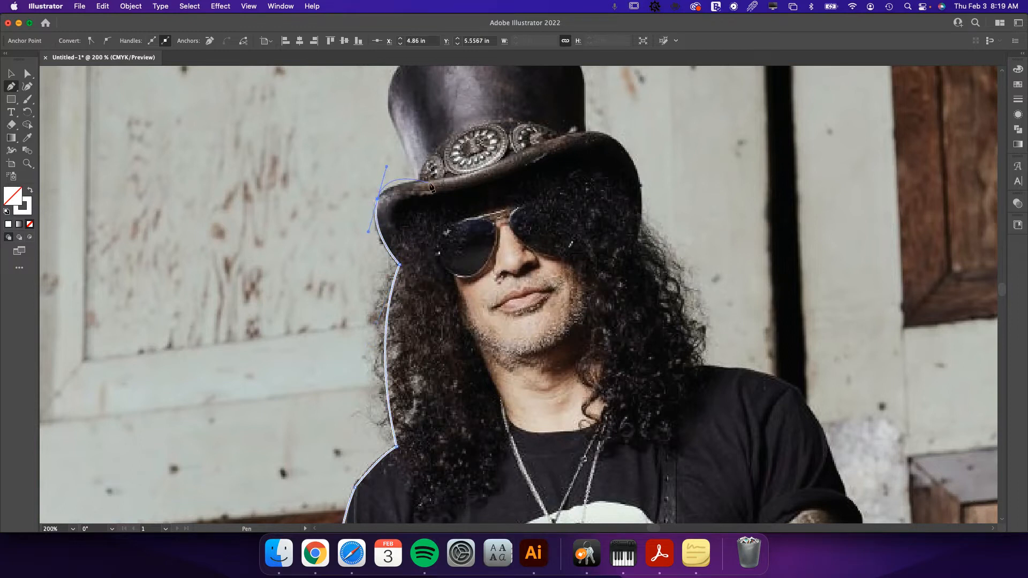
{"action": "left_click", "coordinate": [377, 200]}
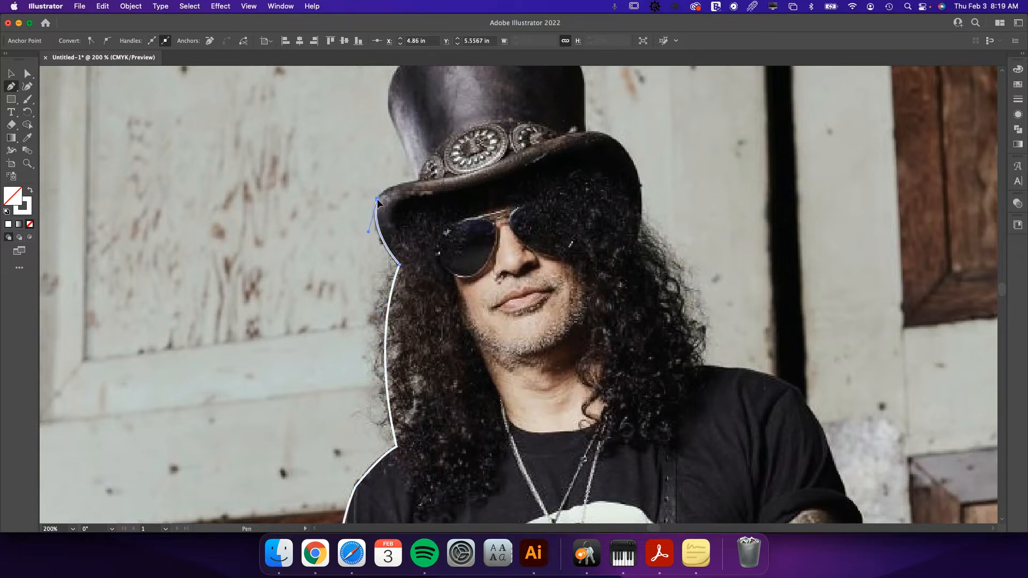
{"action": "left_click_drag", "start_coordinate": [416, 182], "coordinate": [445, 180]}
{"action": "left_click", "coordinate": [416, 183]}
Trace the hat crown's curved side up to the photo's top edge and across the flat top to its far corner.
{"action": "scroll", "coordinate": [416, 183], "scroll_direction": "up", "scroll_amount": 5}
{"action": "left_click_drag", "start_coordinate": [368, 276], "coordinate": [356, 248]}
{"action": "left_click_drag", "start_coordinate": [383, 217], "coordinate": [401, 215]}
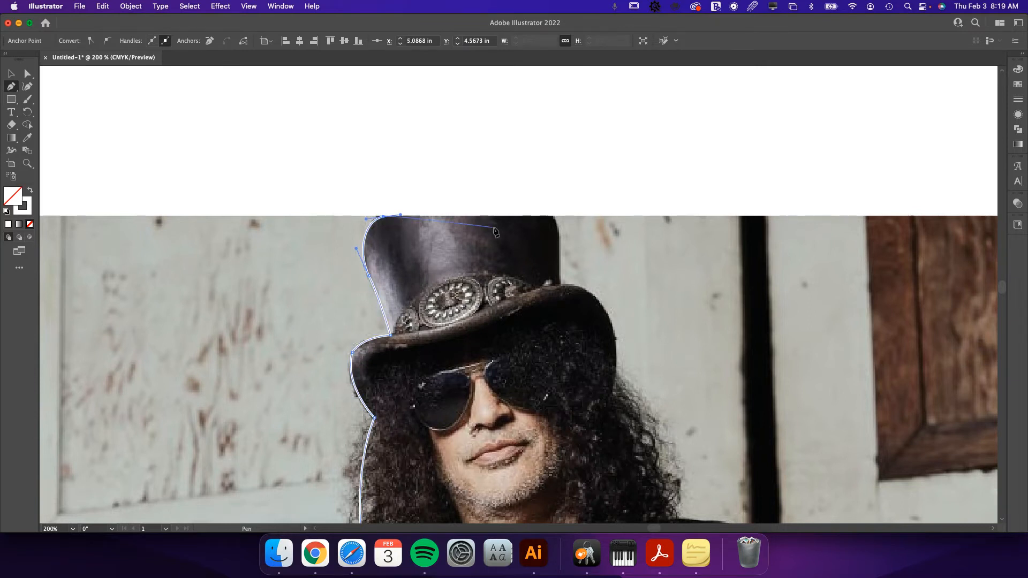
{"action": "left_click", "coordinate": [553, 217]}
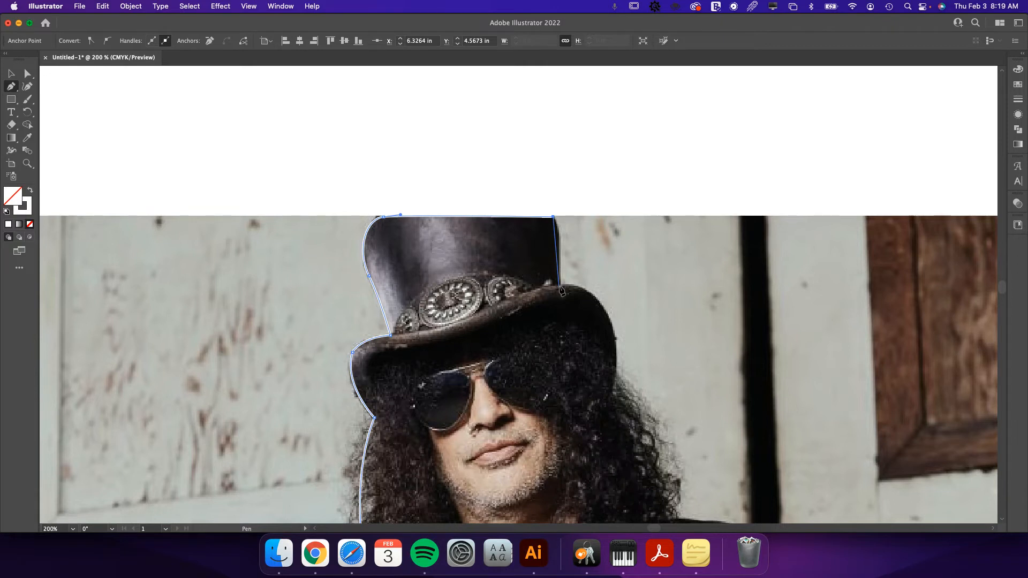
Trace down the crown's far side and around the hat brim to where the hair emerges.
{"action": "left_click_drag", "start_coordinate": [559, 286], "coordinate": [557, 346]}
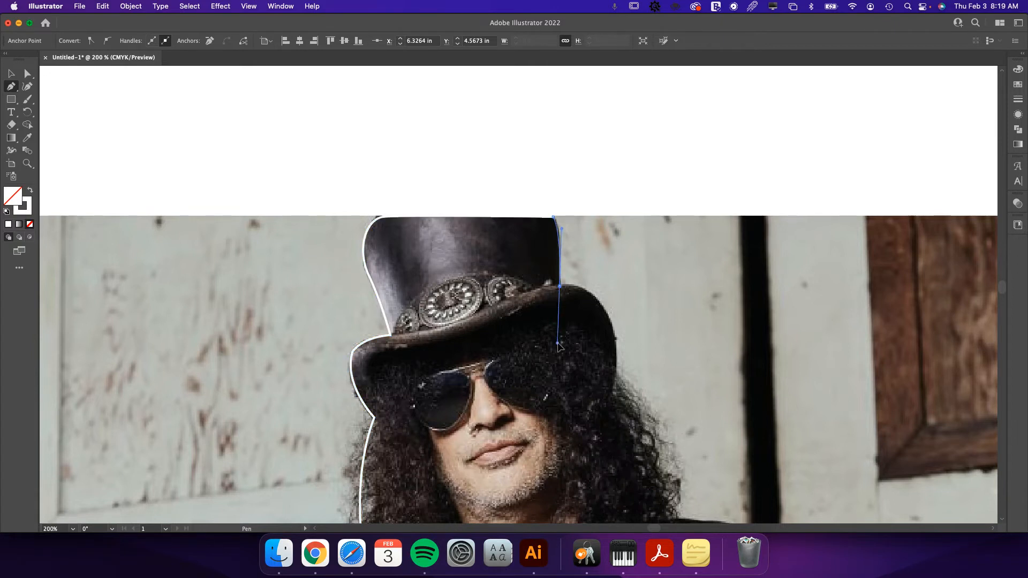
{"action": "left_click_drag", "start_coordinate": [593, 310], "coordinate": [500, 243]}
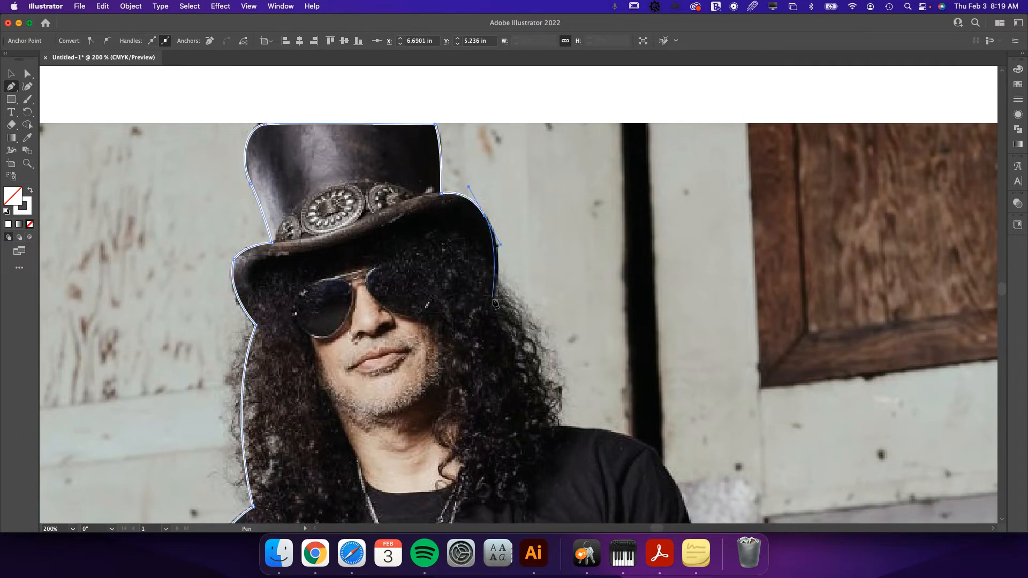
{"action": "left_click", "coordinate": [496, 280]}
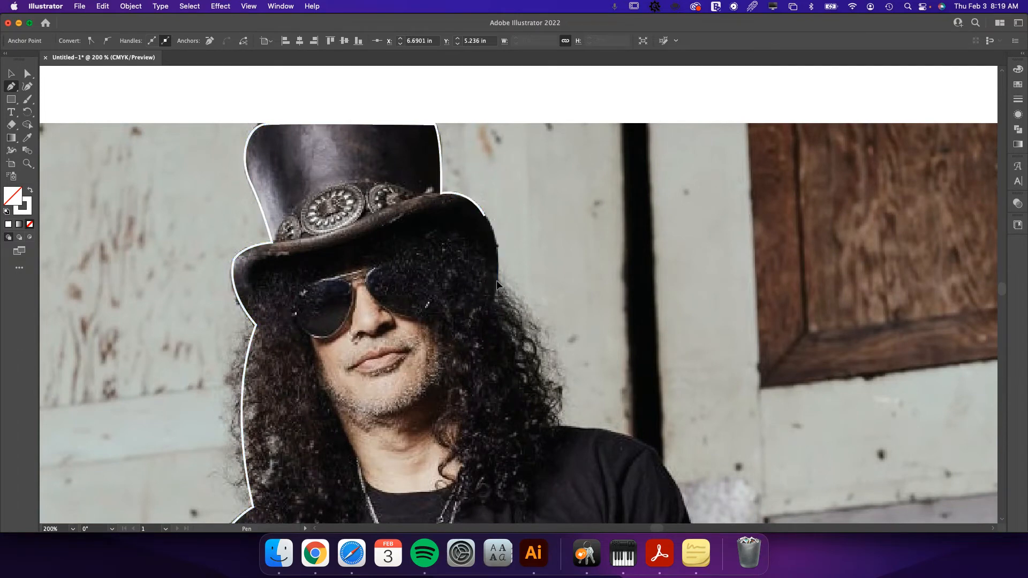
Extend the path with a curve down the hair's outer edge to the shoulder and remove the outgoing handle there.
{"action": "scroll", "coordinate": [503, 284], "scroll_direction": "down", "scroll_amount": 5}
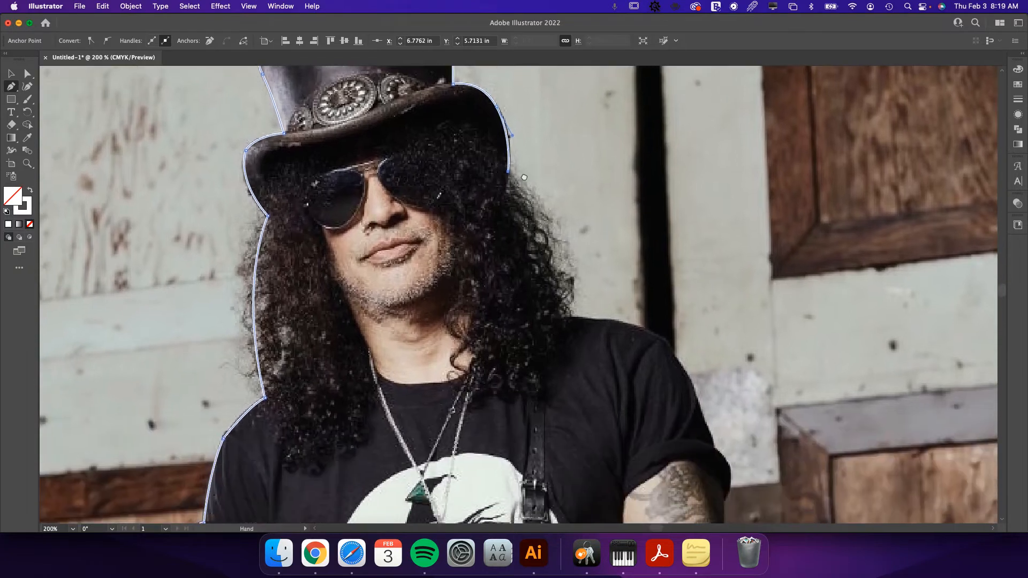
{"action": "left_click_drag", "start_coordinate": [563, 319], "coordinate": [430, 261]}
{"action": "left_click", "coordinate": [563, 319]}
{"action": "key", "text": "space"}
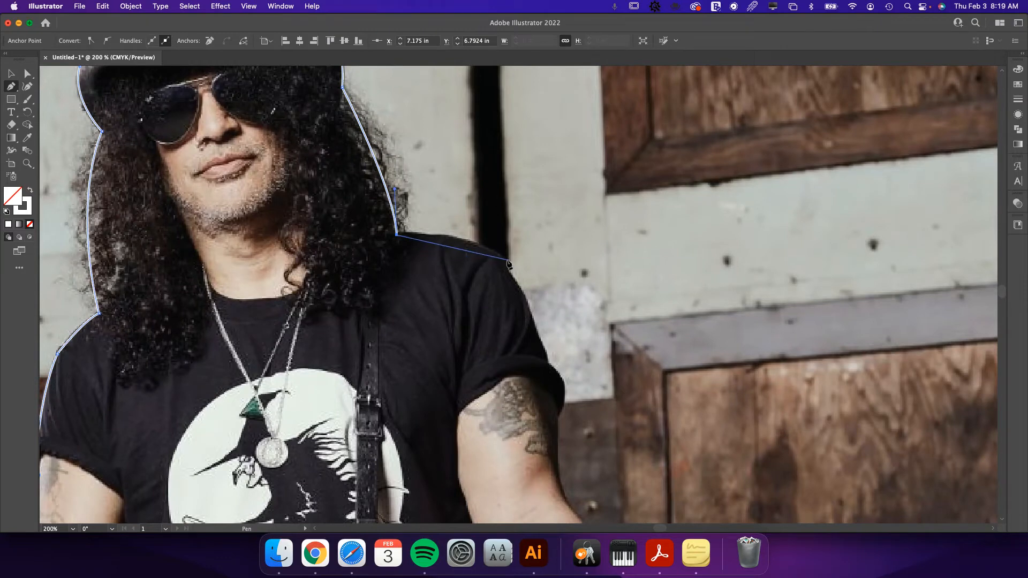
Trace over the shoulder and down the T-shirt sleeve around its cuff with curved segments.
{"action": "left_click_drag", "start_coordinate": [502, 261], "coordinate": [523, 293]}
{"action": "left_click", "coordinate": [547, 356]}
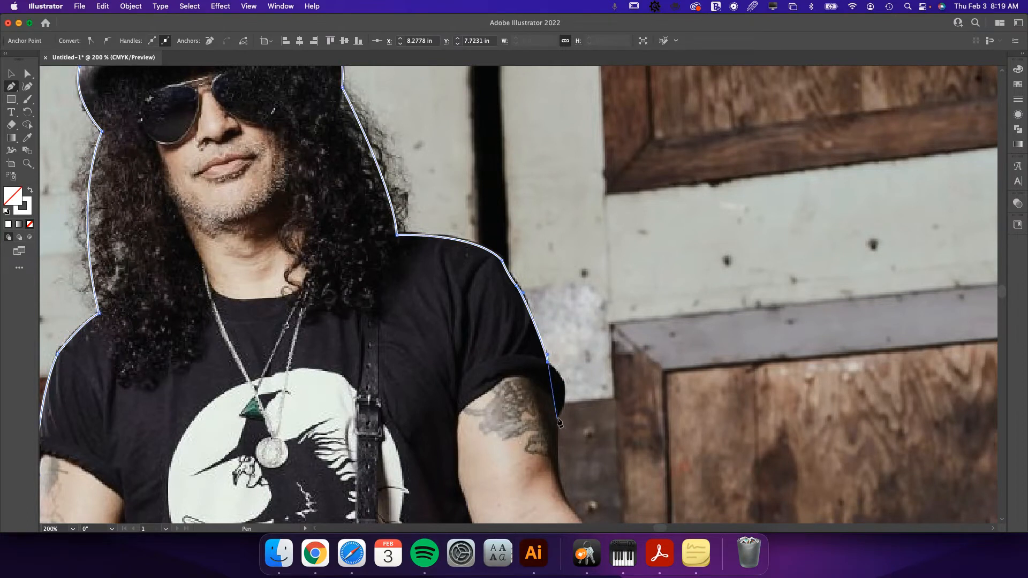
{"action": "left_click_drag", "start_coordinate": [557, 418], "coordinate": [540, 456]}
Continue the path along the outer edge of the fretting arm, past the elbow and down the forearm toward the wrist.
{"action": "scroll", "coordinate": [560, 241], "scroll_direction": "down", "scroll_amount": 5}
{"action": "left_click", "coordinate": [548, 216]}
{"action": "left_click", "coordinate": [552, 227]}
{"action": "left_click", "coordinate": [557, 239]}
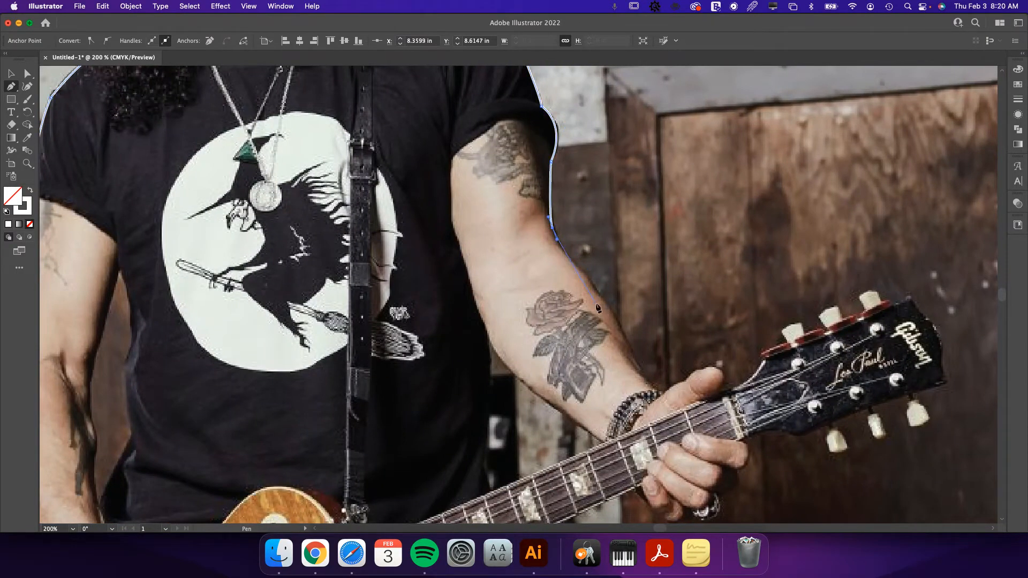
{"action": "left_click", "coordinate": [596, 287]}
{"action": "left_click", "coordinate": [608, 307]}
{"action": "left_click", "coordinate": [620, 326]}
Trace from the wrist around the thumb and up to the near corner of the guitar headstock.
{"action": "left_click_drag", "start_coordinate": [662, 394], "coordinate": [729, 380]}
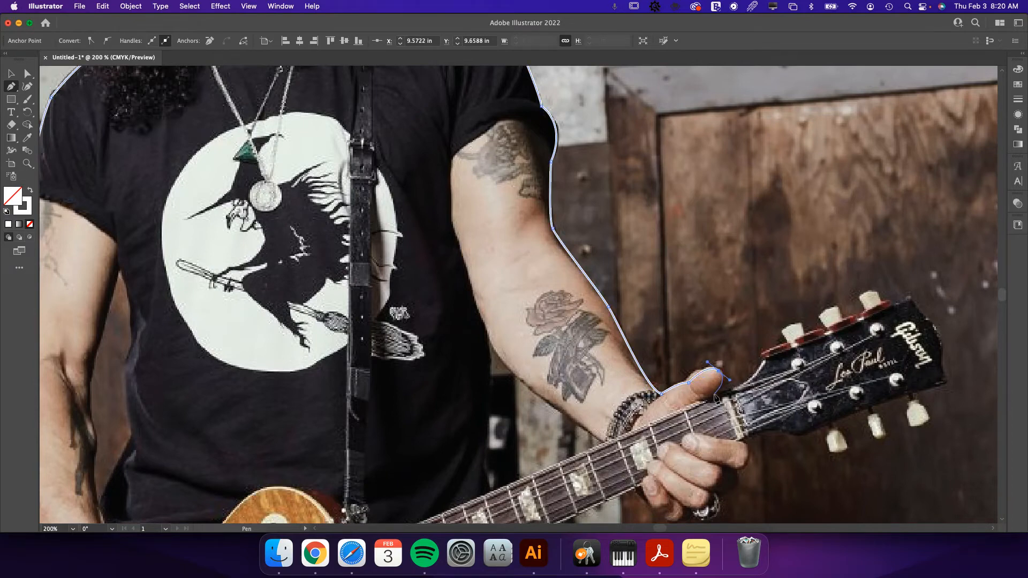
{"action": "left_click", "coordinate": [714, 397]}
{"action": "left_click", "coordinate": [763, 353]}
{"action": "left_click_drag", "start_coordinate": [743, 359], "coordinate": [563, 366]}
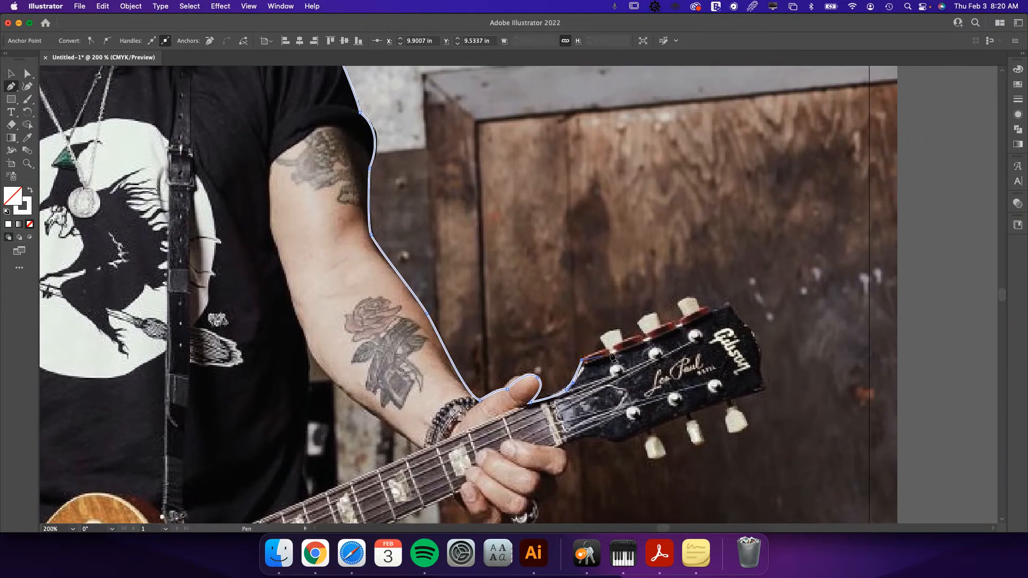
Outline the guitar headstock with straight segments, leaving out the tuning pegs, and return to the fretting hand.
{"action": "left_click", "coordinate": [731, 303]}
{"action": "left_click", "coordinate": [763, 386]}
{"action": "left_click_drag", "start_coordinate": [610, 446], "coordinate": [842, 332]}
{"action": "left_click", "coordinate": [842, 334]}
{"action": "left_click", "coordinate": [784, 335]}
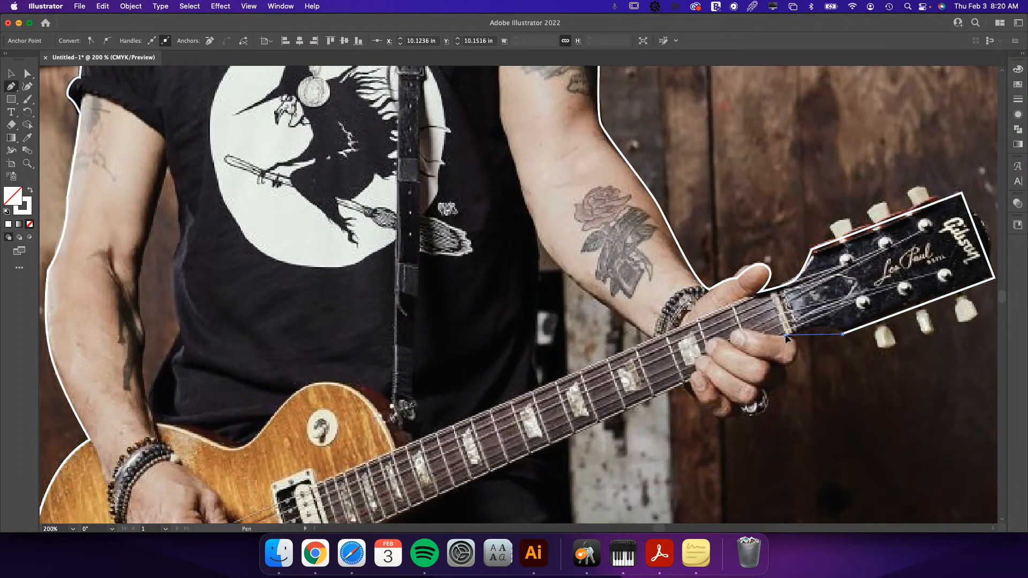
Trace around the underside of the fretting hand's fingers with straight segments to the guitar neck.
{"action": "left_click", "coordinate": [759, 414]}
{"action": "left_click", "coordinate": [724, 420]}
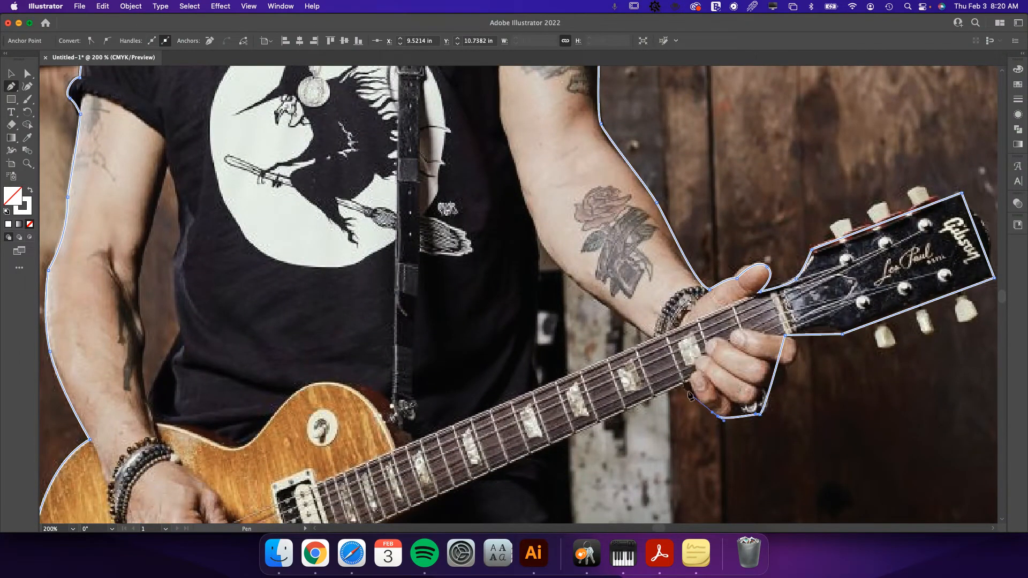
{"action": "left_click", "coordinate": [688, 388]}
Follow the neck's underside to the trousers, go down to the photo's bottom edge, and close the outline at its starting anchor.
{"action": "scroll", "coordinate": [687, 389], "scroll_direction": "down", "scroll_amount": 5}
{"action": "scroll", "coordinate": [688, 388], "scroll_direction": "left", "scroll_amount": 2}
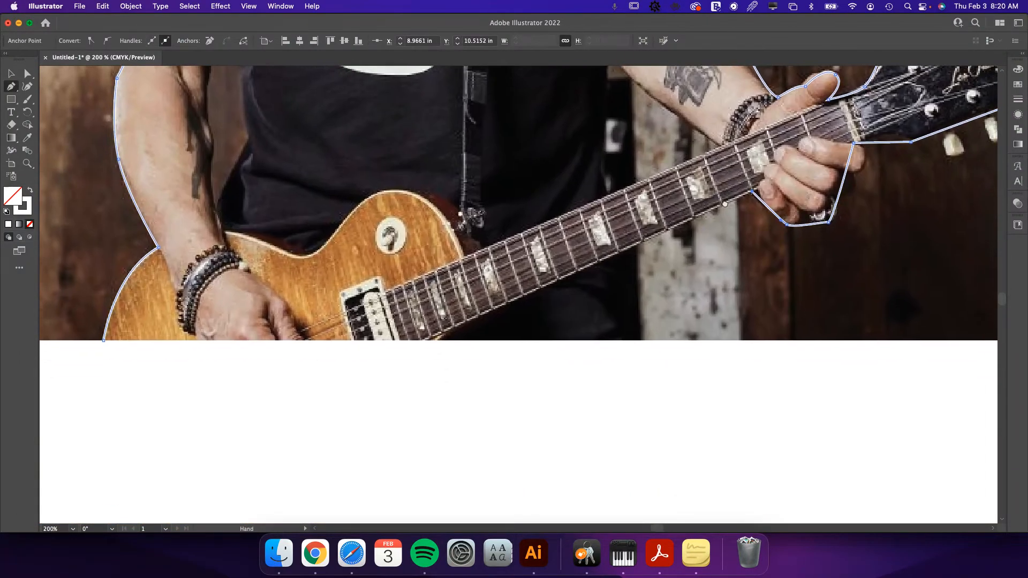
{"action": "left_click", "coordinate": [636, 244]}
{"action": "left_click", "coordinate": [640, 339]}
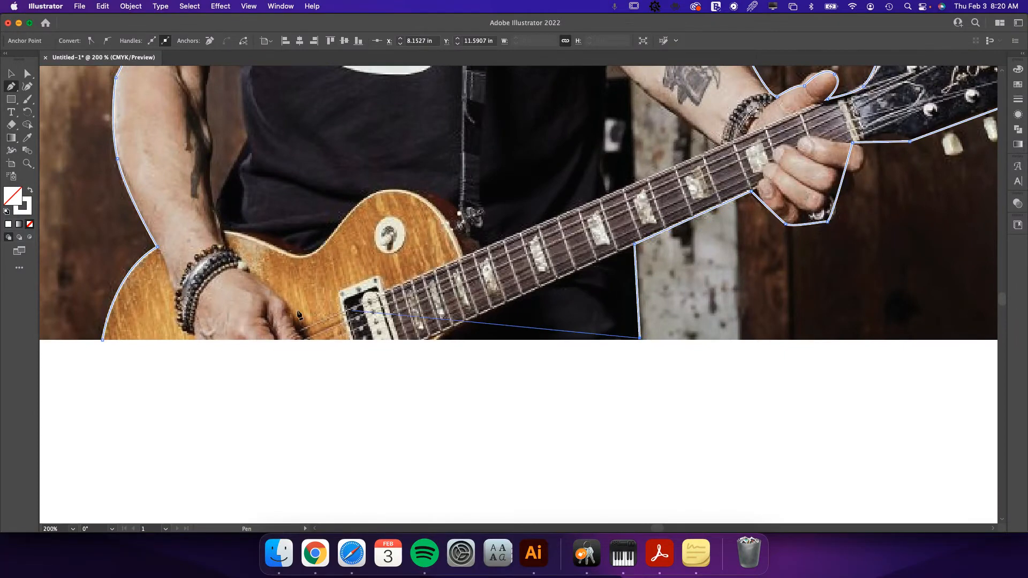
{"action": "left_click", "coordinate": [102, 339]}
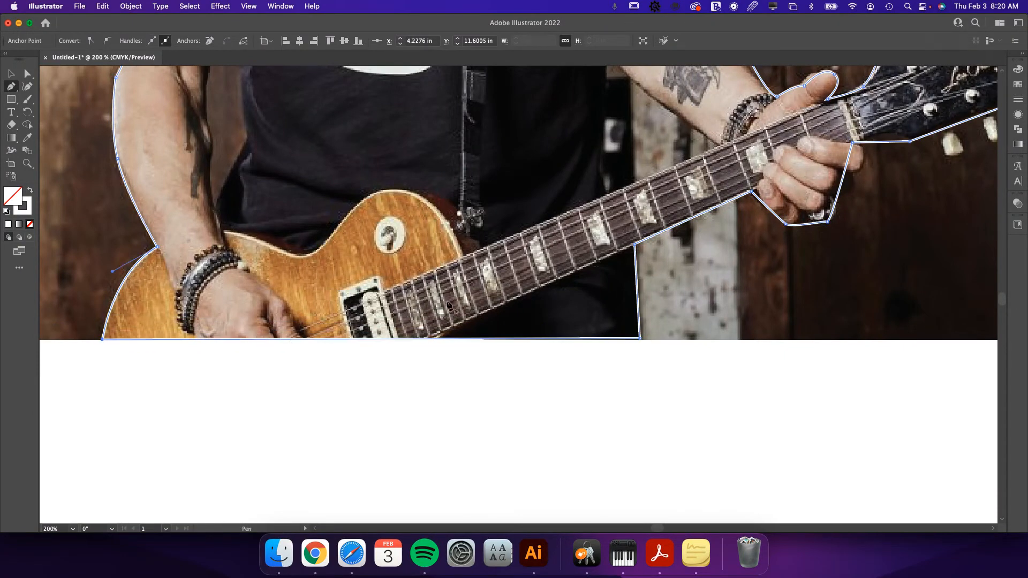
Start a second path at the armpit and trace the inner edge of the strumming arm down to the guitar body.
{"action": "left_click_drag", "start_coordinate": [450, 166], "coordinate": [508, 430]}
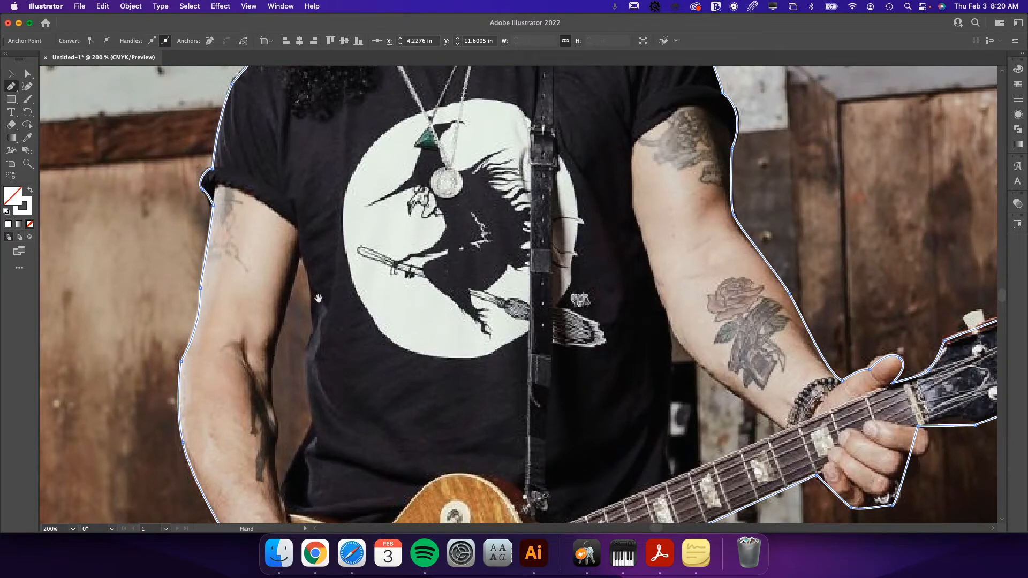
{"action": "left_click_drag", "start_coordinate": [318, 297], "coordinate": [373, 244]}
{"action": "left_click", "coordinate": [356, 207]}
{"action": "left_click", "coordinate": [325, 297]}
{"action": "left_click", "coordinate": [326, 342]}
{"action": "left_click", "coordinate": [327, 389]}
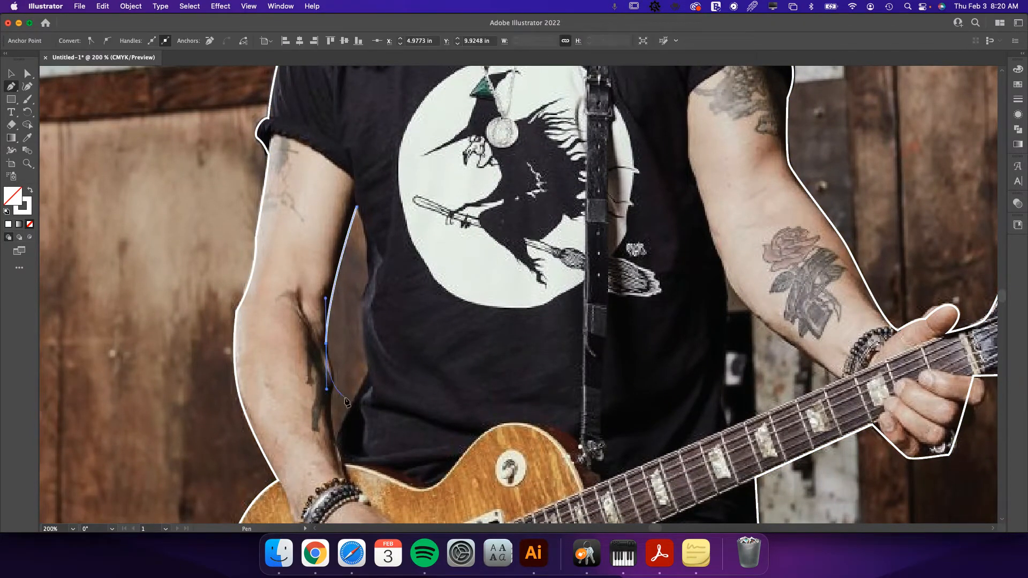
{"action": "left_click", "coordinate": [336, 447]}
Trace the T-shirt's side back up to the armpit and close the path around the gap beside the strumming arm.
{"action": "left_click", "coordinate": [370, 369]}
{"action": "left_click", "coordinate": [362, 300]}
{"action": "left_click", "coordinate": [372, 284]}
{"action": "left_click", "coordinate": [368, 267]}
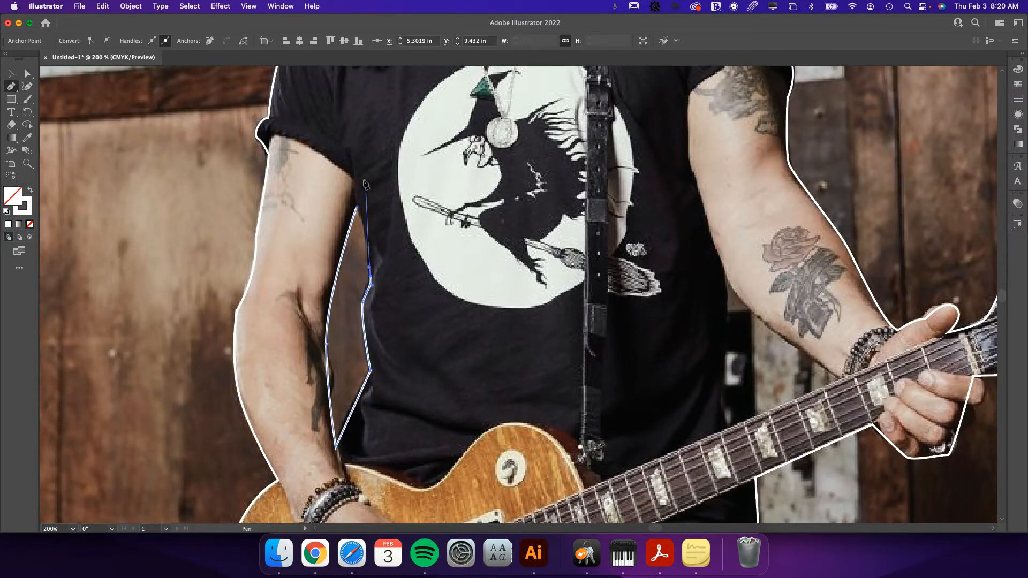
{"action": "left_click_drag", "start_coordinate": [356, 206], "coordinate": [366, 216]}
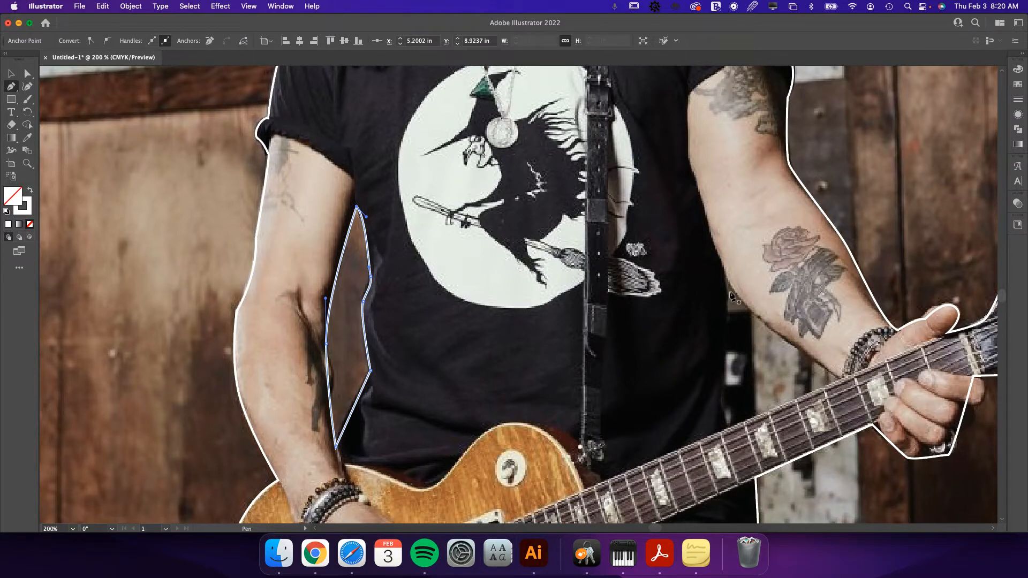
Draw a closed path around the gap between the torso, the guitar neck and the fretting arm.
{"action": "left_click", "coordinate": [723, 273]}
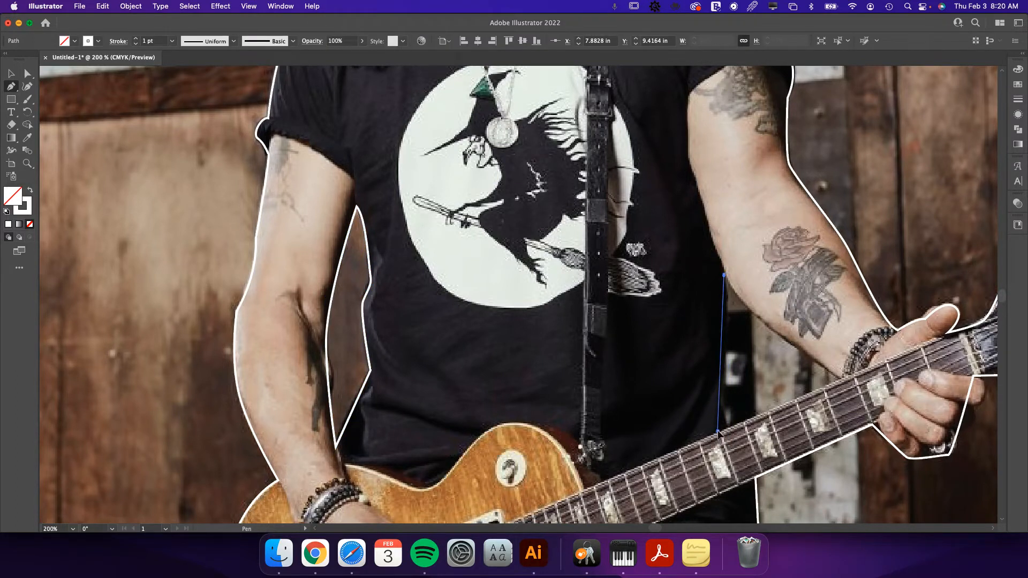
{"action": "left_click", "coordinate": [717, 431]}
{"action": "left_click", "coordinate": [843, 380]}
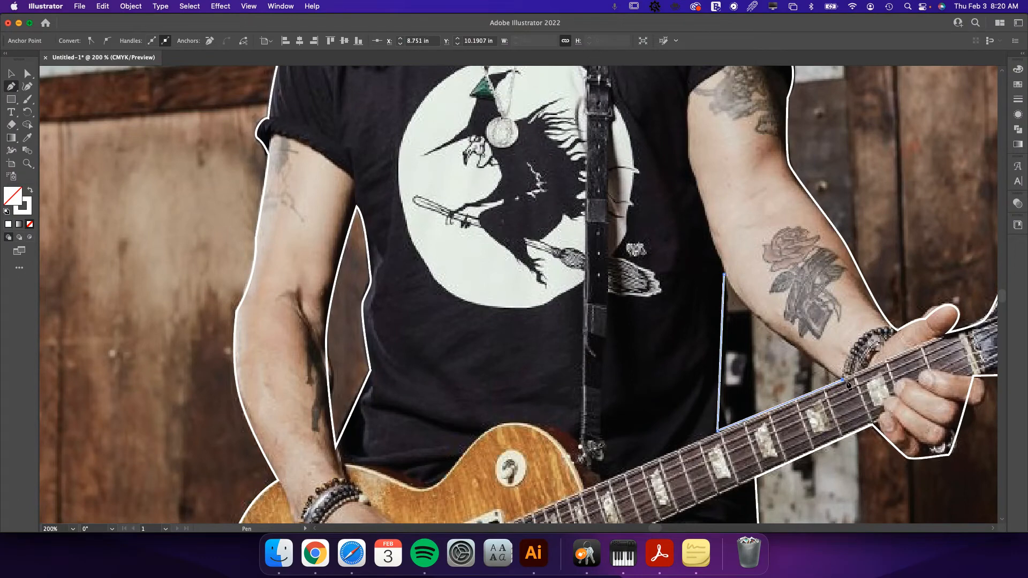
{"action": "left_click_drag", "start_coordinate": [724, 273], "coordinate": [704, 239]}
Select the guitarist outline and both gap paths without the photo, and make them a compound path.
{"action": "key", "text": "super+0"}
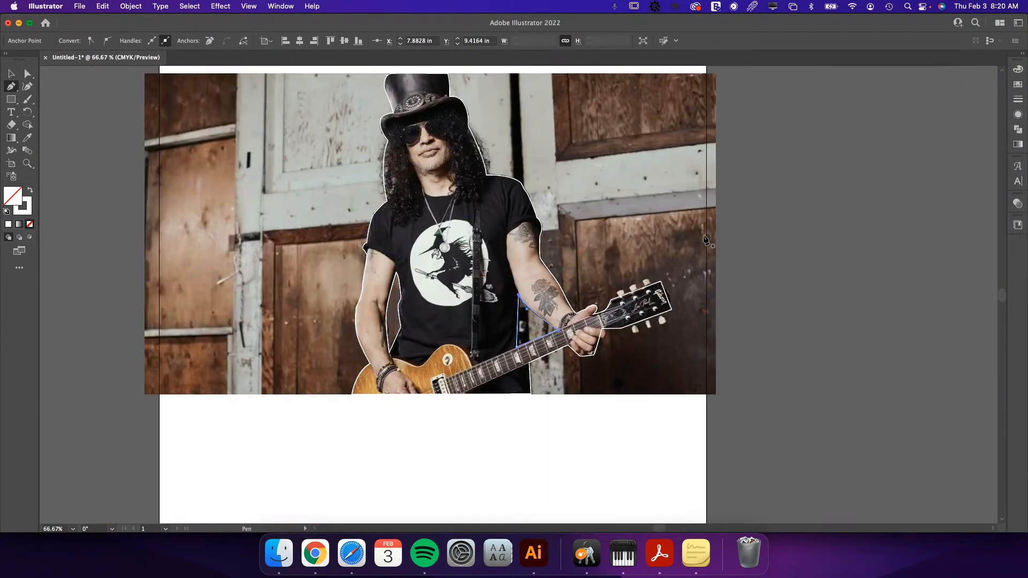
{"action": "key", "text": "v"}
{"action": "left_click", "coordinate": [572, 439]}
{"action": "mouse_move", "coordinate": [573, 440]}
{"action": "left_mouse_down"}
{"action": "mouse_move", "coordinate": [689, 501]}
{"action": "mouse_move", "coordinate": [505, 459]}
{"action": "mouse_move", "coordinate": [504, 447]}
{"action": "left_mouse_up"}
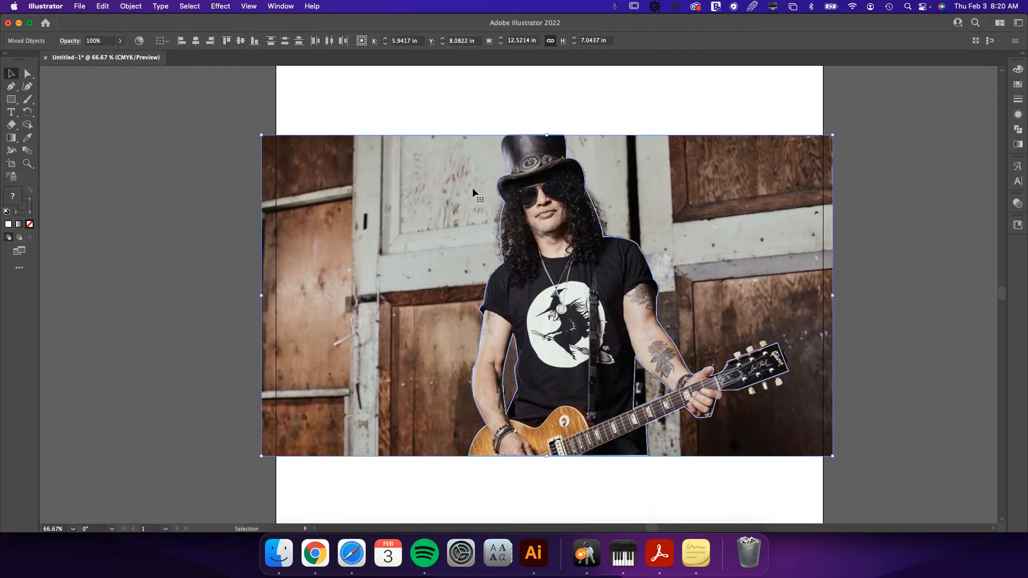
{"action": "left_click", "coordinate": [691, 182], "text": "shift"}
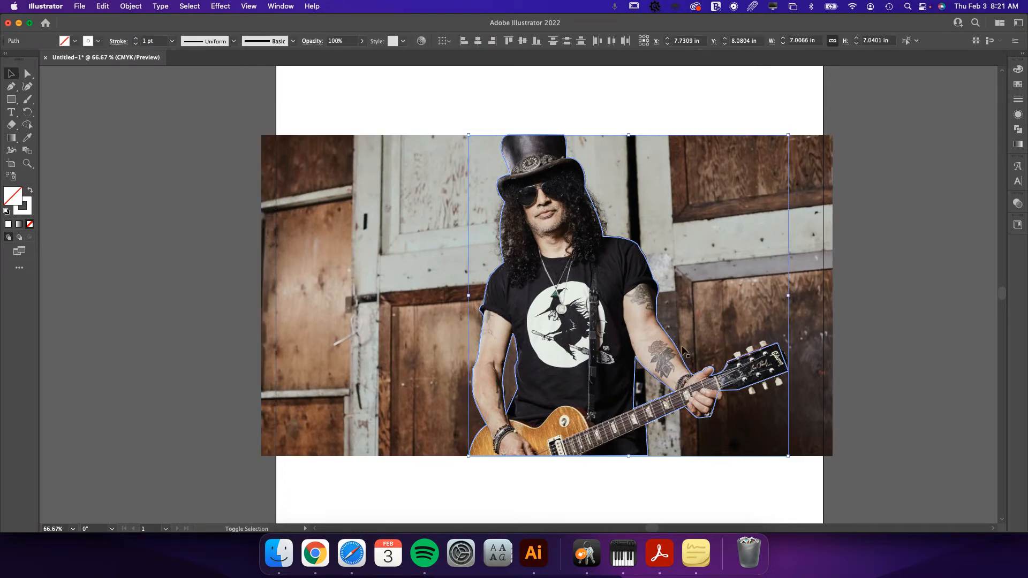
{"action": "right_click", "coordinate": [621, 295]}
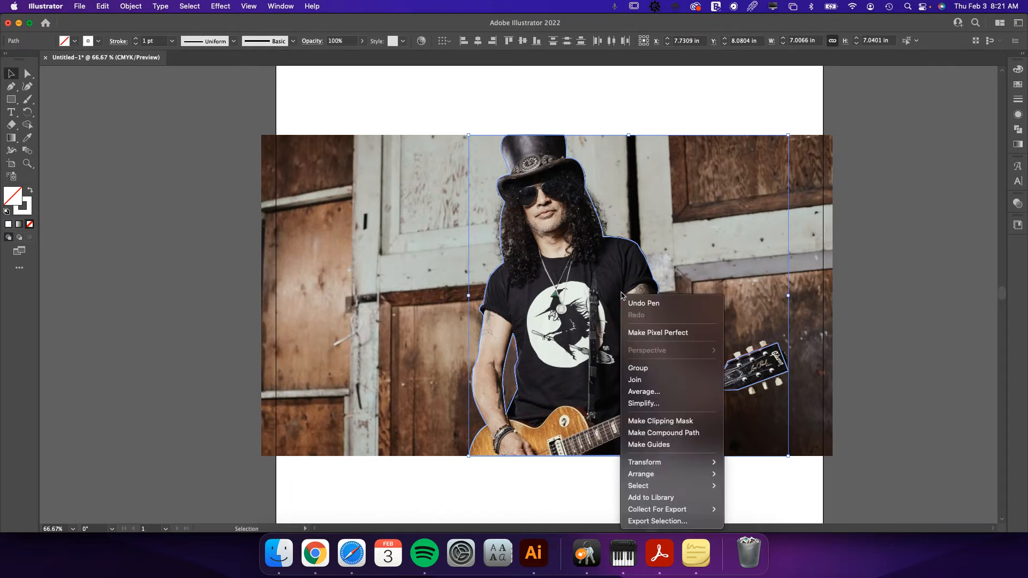
{"action": "left_click", "coordinate": [666, 433]}
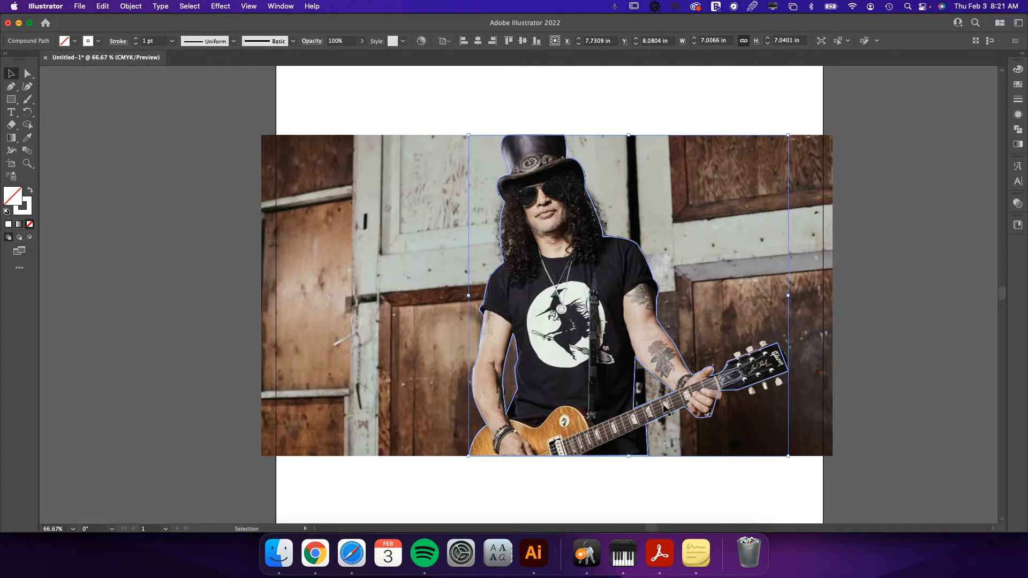
Select the compound path together with the photo, make a clipping mask from them, and clear the selection.
{"action": "left_click_drag", "start_coordinate": [663, 109], "coordinate": [518, 233]}
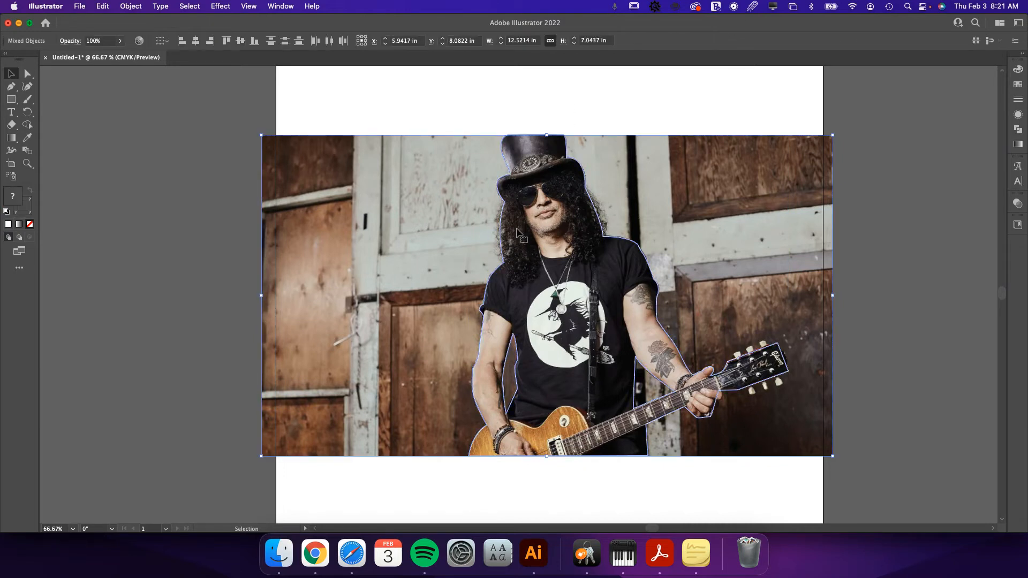
{"action": "left_click", "coordinate": [602, 108]}
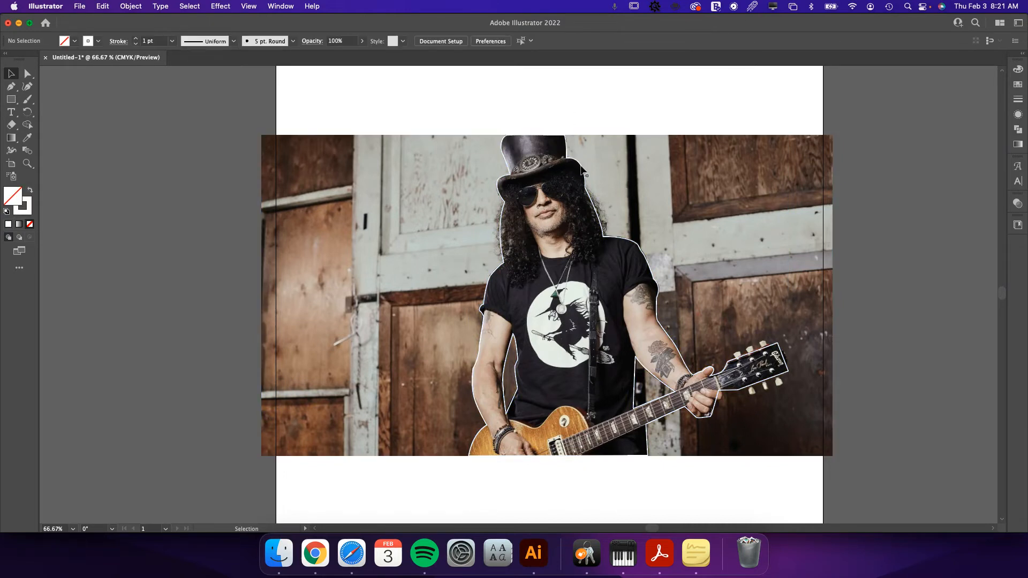
{"action": "left_click", "coordinate": [582, 170]}
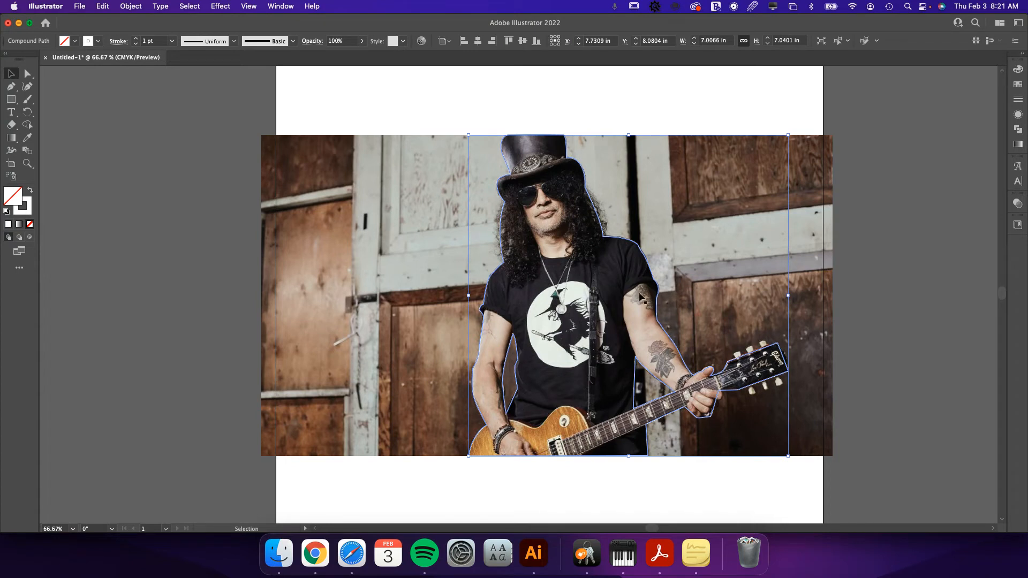
{"action": "left_click", "coordinate": [691, 229], "text": "shift"}
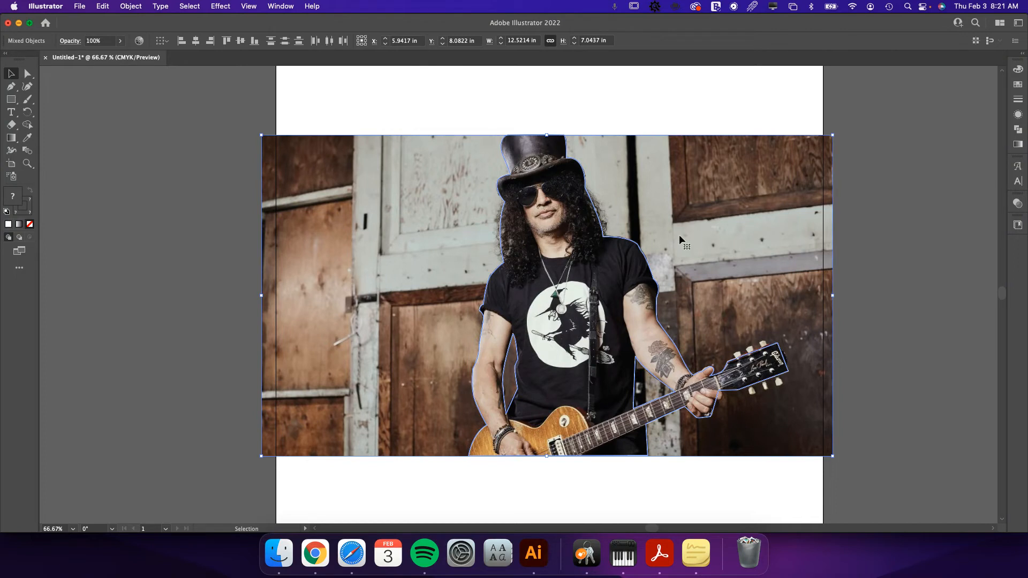
{"action": "right_click", "coordinate": [602, 276]}
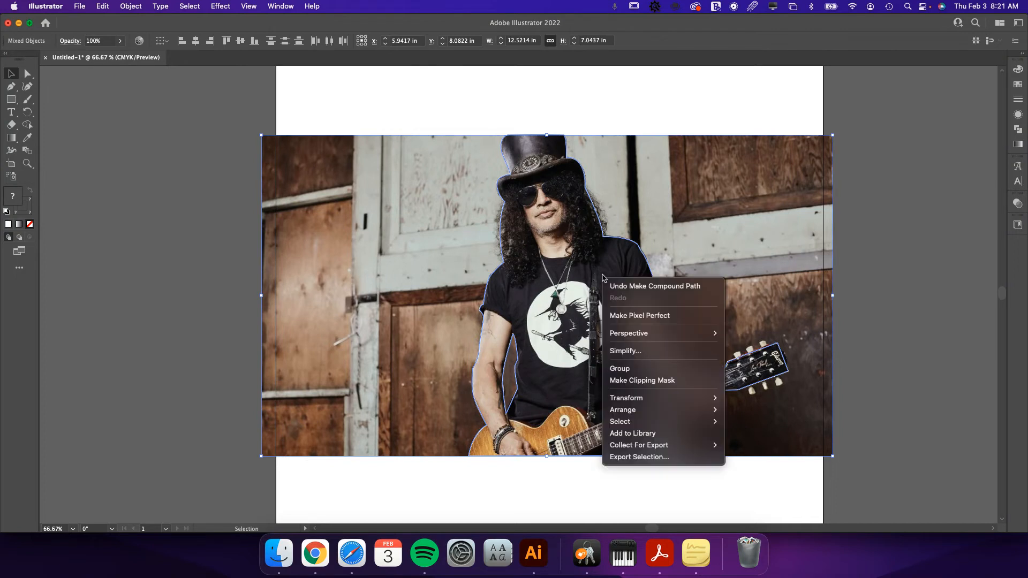
{"action": "left_click", "coordinate": [662, 381]}
{"action": "left_click", "coordinate": [553, 500]}
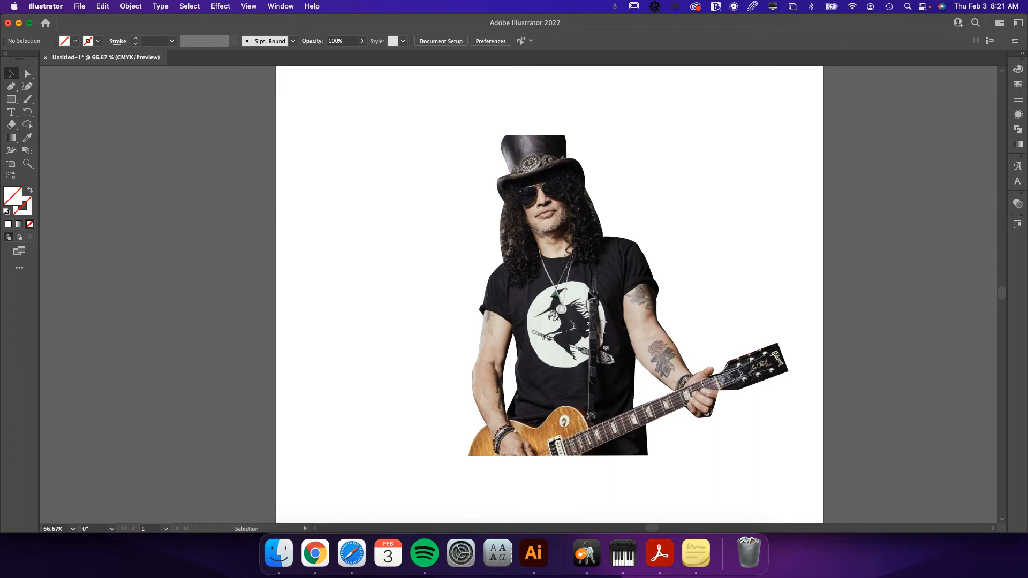
Isolate the clip group down to the photo inside it to view the full unmasked image, and leave isolation.
{"action": "double_click", "coordinate": [592, 282]}
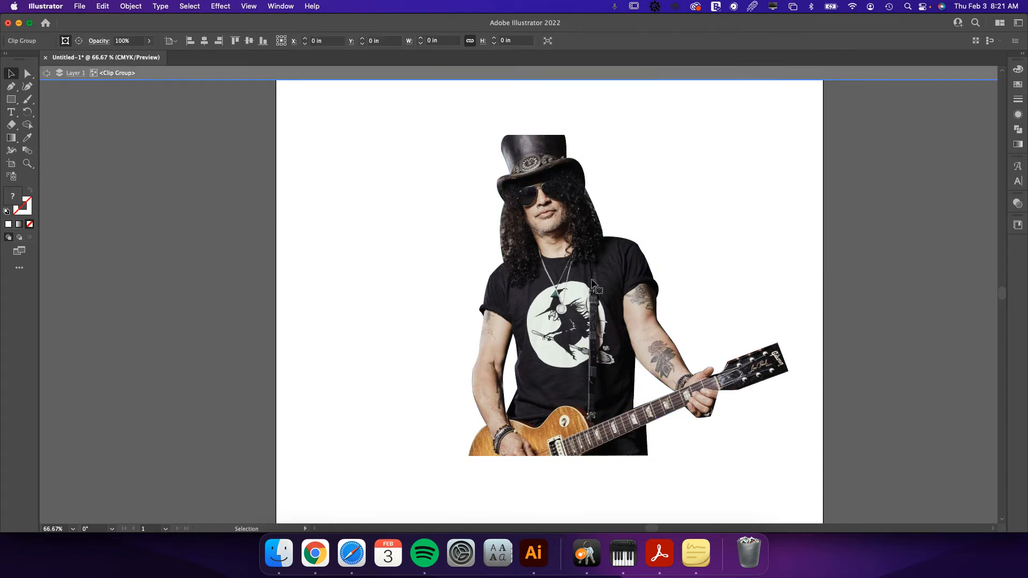
{"action": "left_click", "coordinate": [592, 282]}
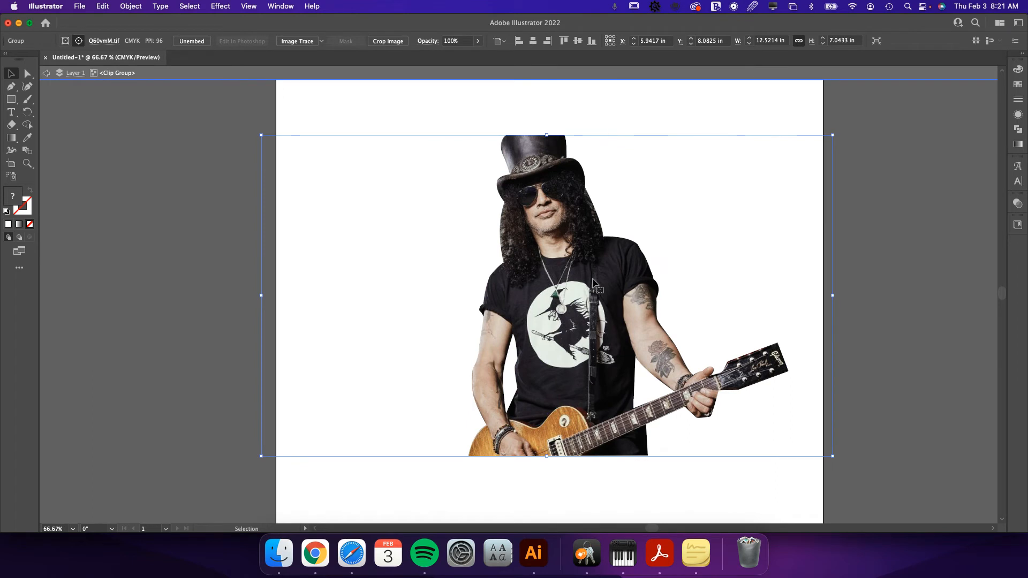
{"action": "double_click", "coordinate": [592, 282]}
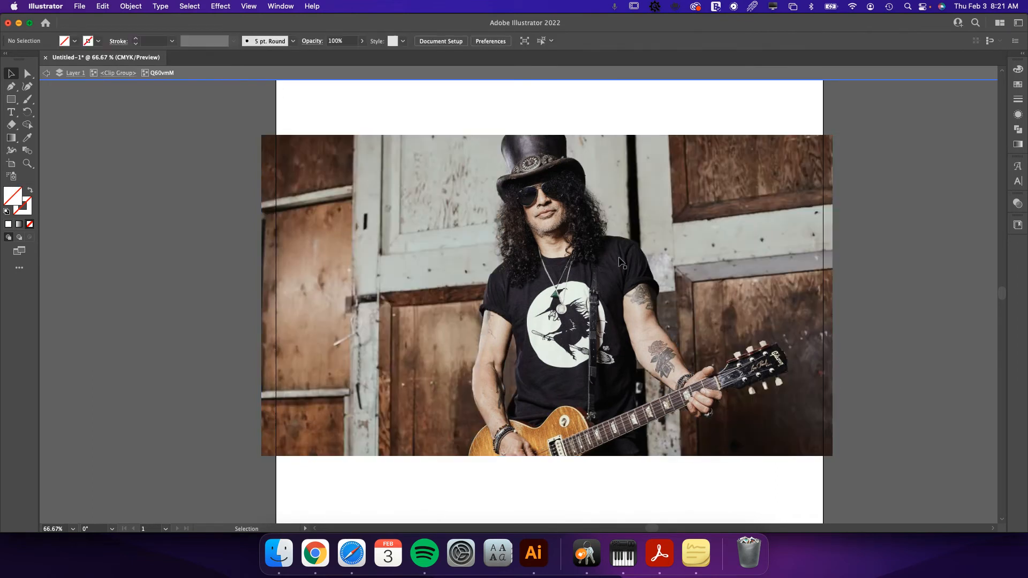
{"action": "double_click", "coordinate": [855, 336]}
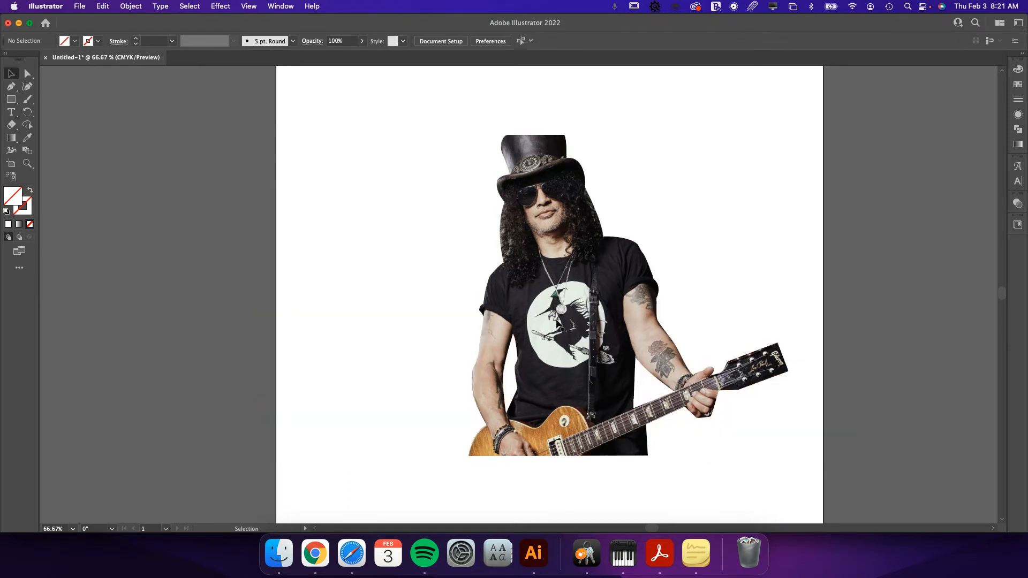
Isolate the clip group, shift its clipping path slightly to the right over the photo, and restore its original position.
{"action": "left_click", "coordinate": [575, 160]}
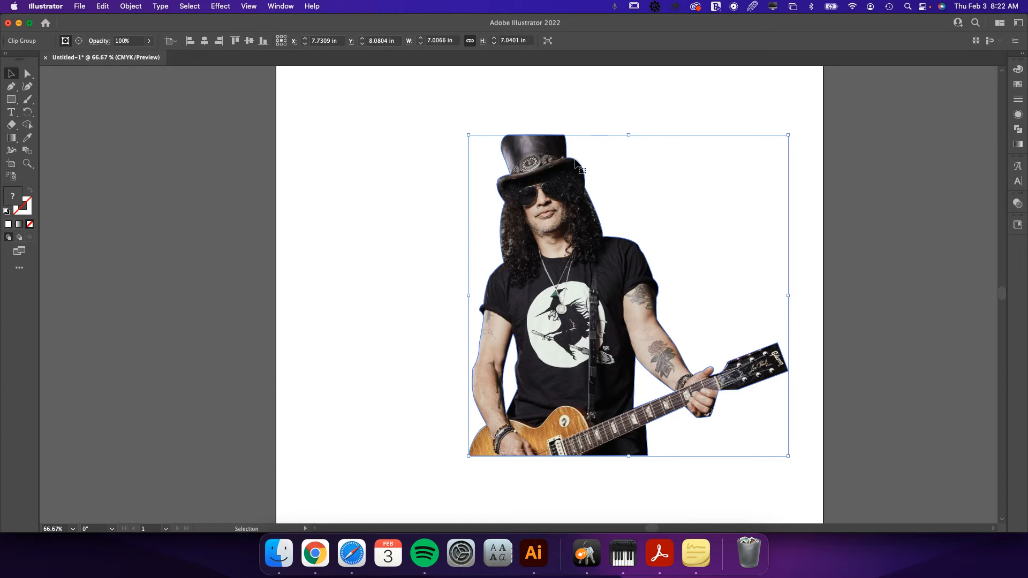
{"action": "double_click", "coordinate": [576, 160]}
{"action": "left_click_drag", "start_coordinate": [576, 160], "coordinate": [591, 160]}
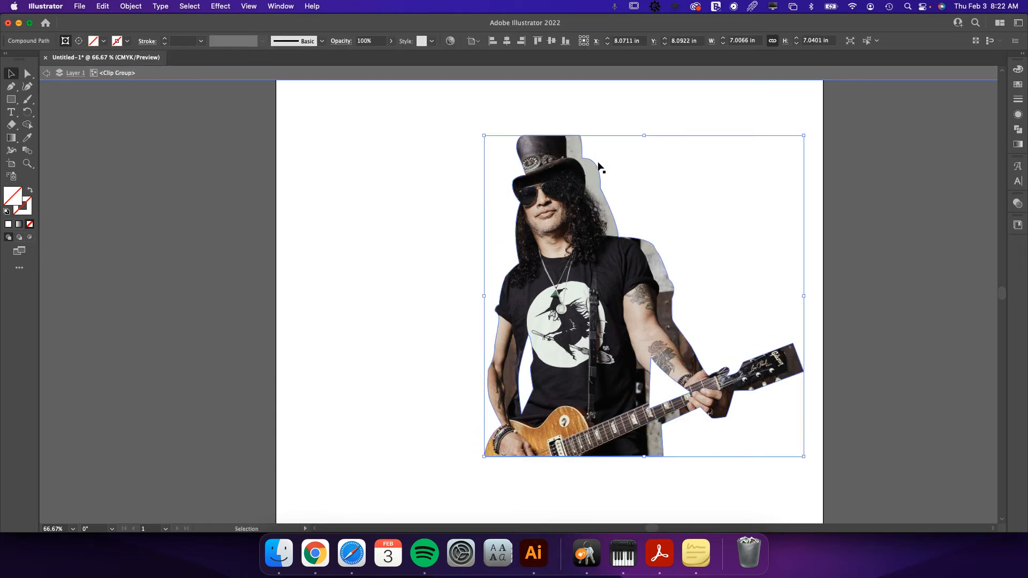
{"action": "left_click_drag", "start_coordinate": [593, 170], "coordinate": [577, 168]}
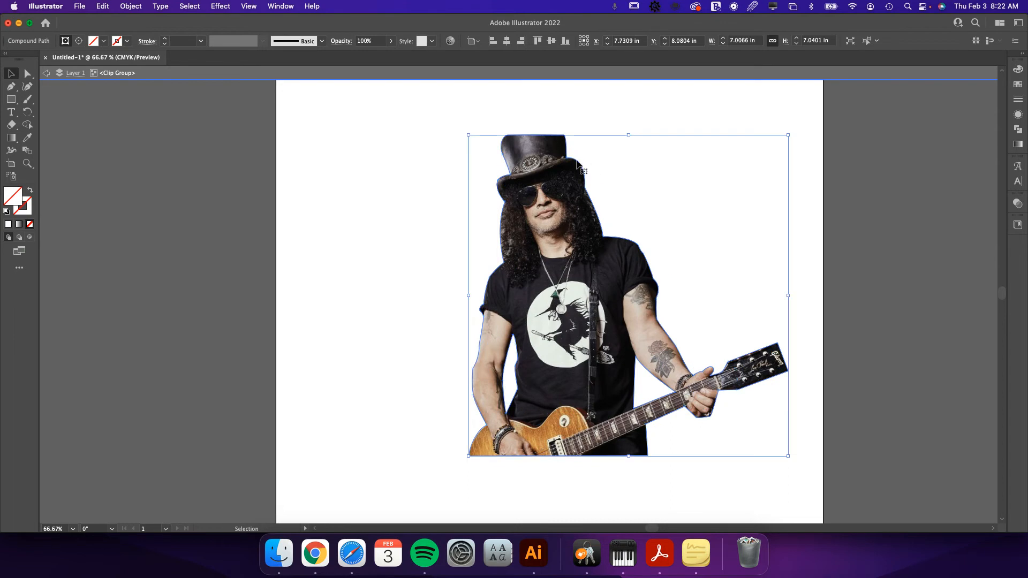
Copy the guitarist's outer outline from inside the clipping compound path and paste it in place outside the clip group.
{"action": "double_click", "coordinate": [577, 160]}
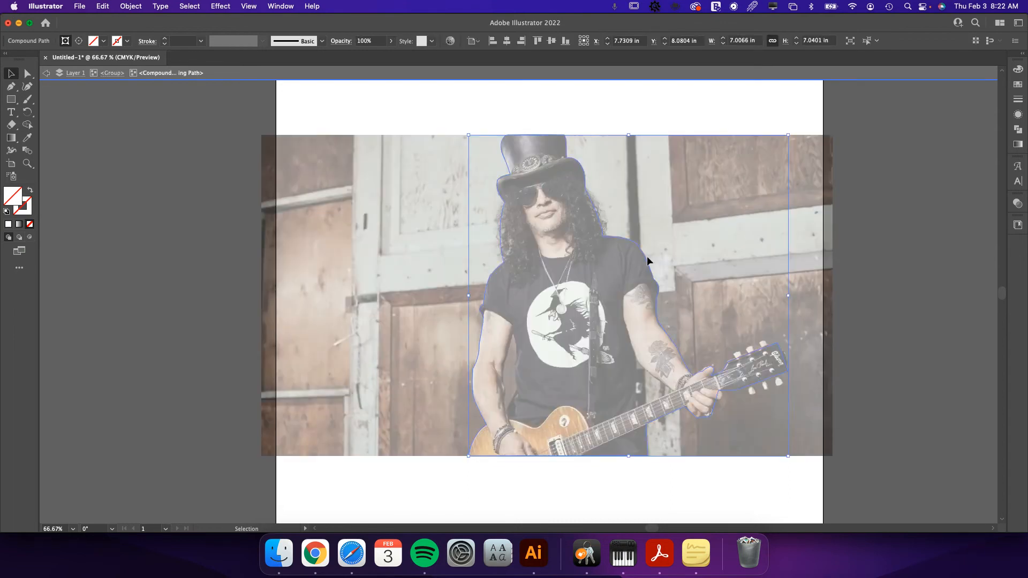
{"action": "key", "text": "a"}
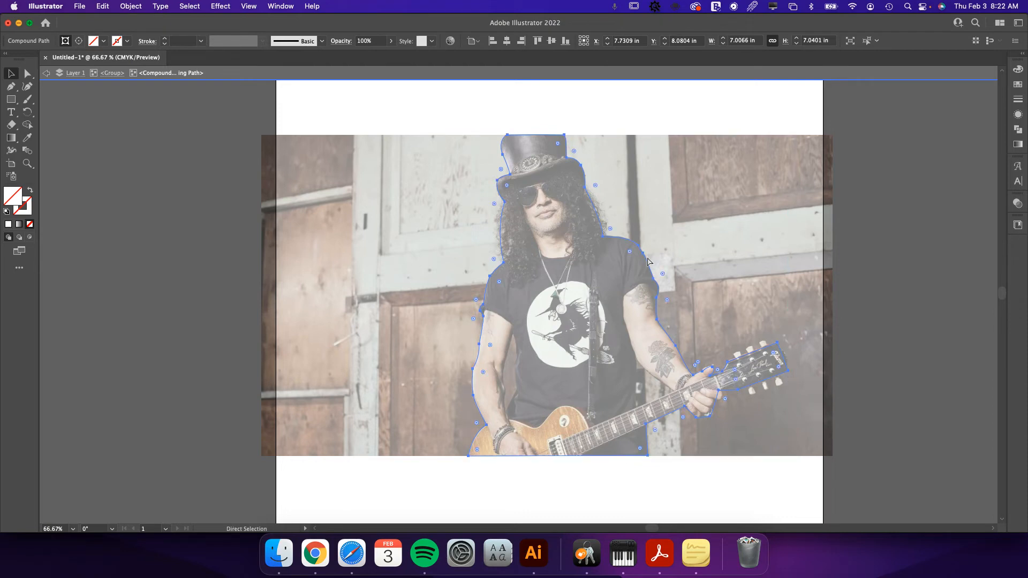
{"action": "key", "text": "v"}
{"action": "double_click", "coordinate": [866, 258]}
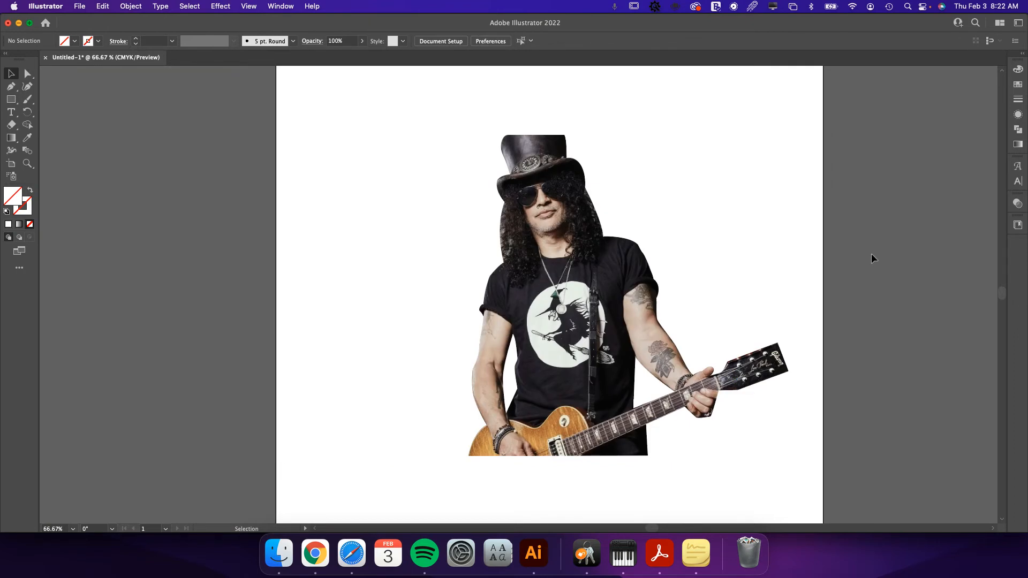
{"action": "key", "text": "a"}
{"action": "key", "text": "super+a"}
{"action": "key", "text": "v"}
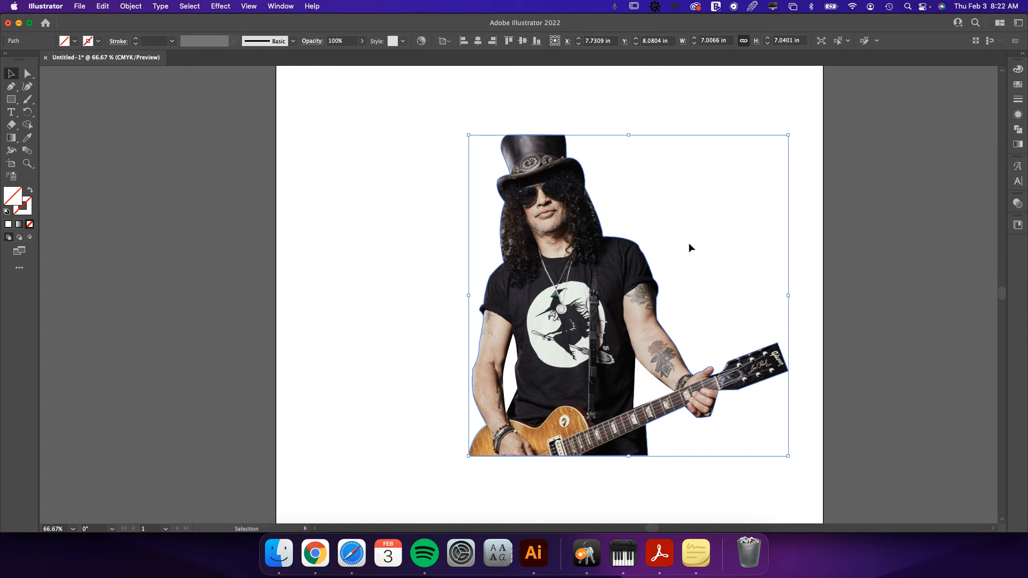
Give the pasted guitarist outline a magenta stroke from the swatches, leaving the fill at none.
{"action": "left_click", "coordinate": [1016, 226]}
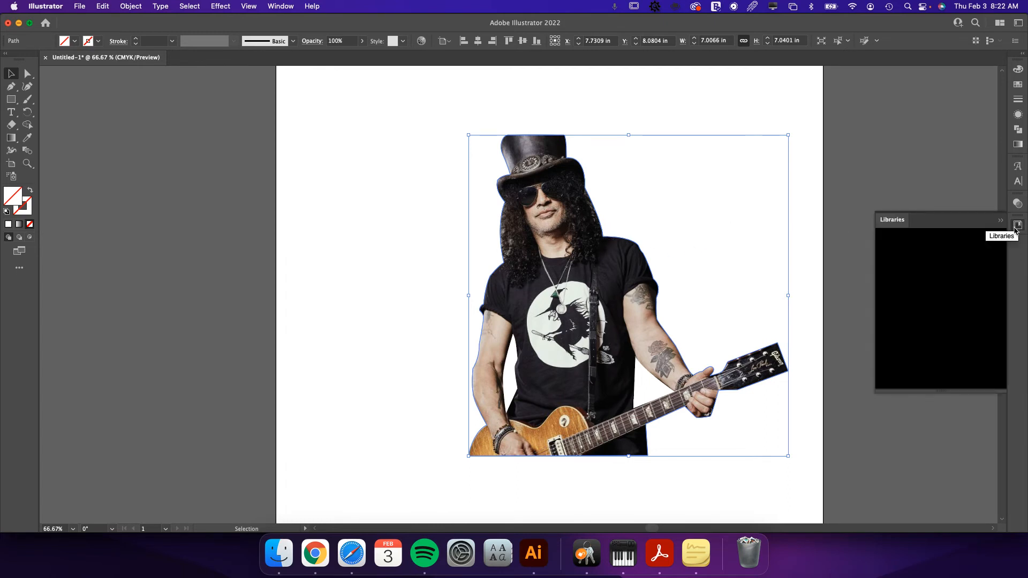
{"action": "left_click", "coordinate": [24, 209]}
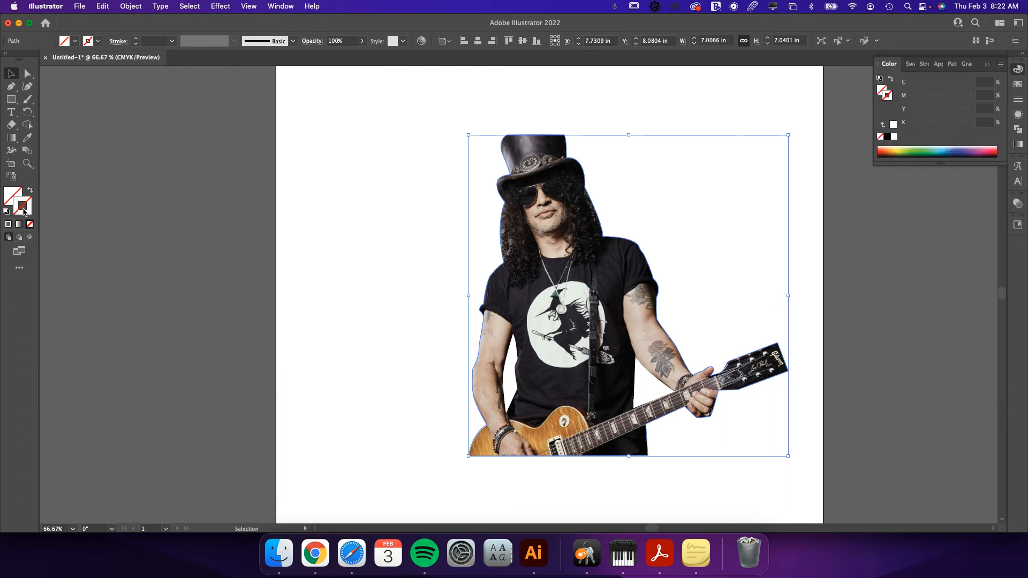
{"action": "left_click", "coordinate": [1016, 226]}
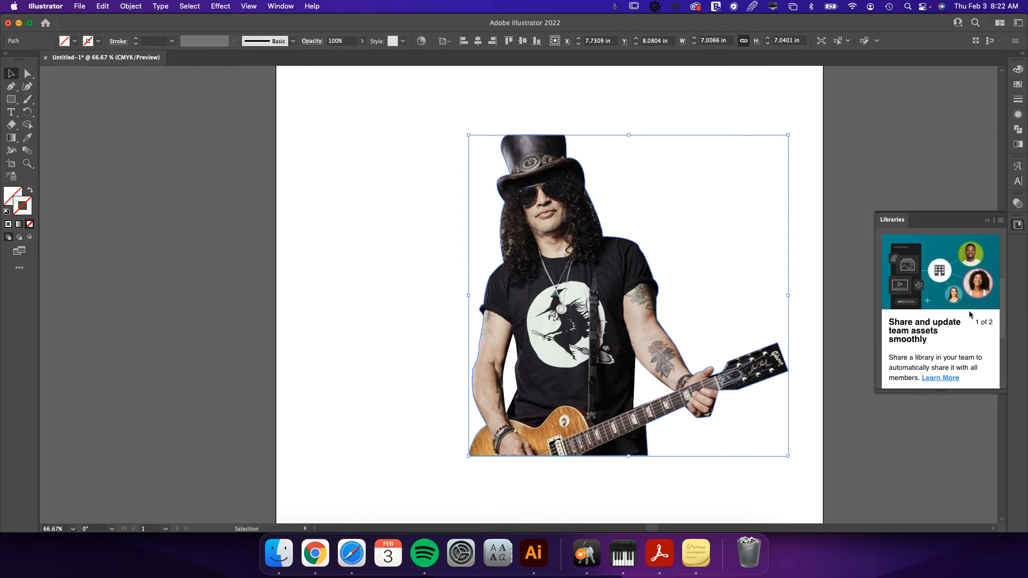
{"action": "left_click", "coordinate": [1017, 84]}
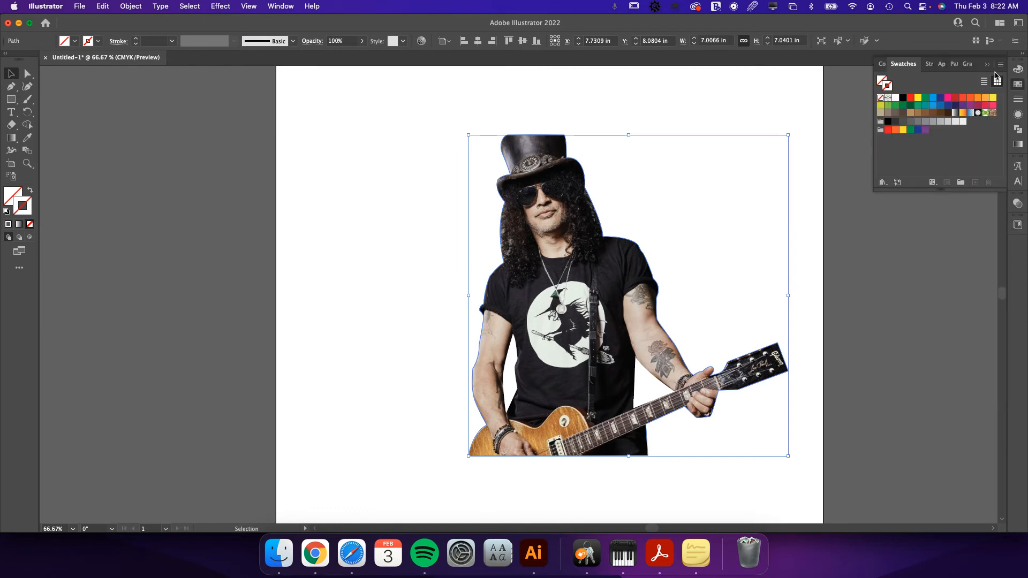
{"action": "left_click", "coordinate": [948, 99]}
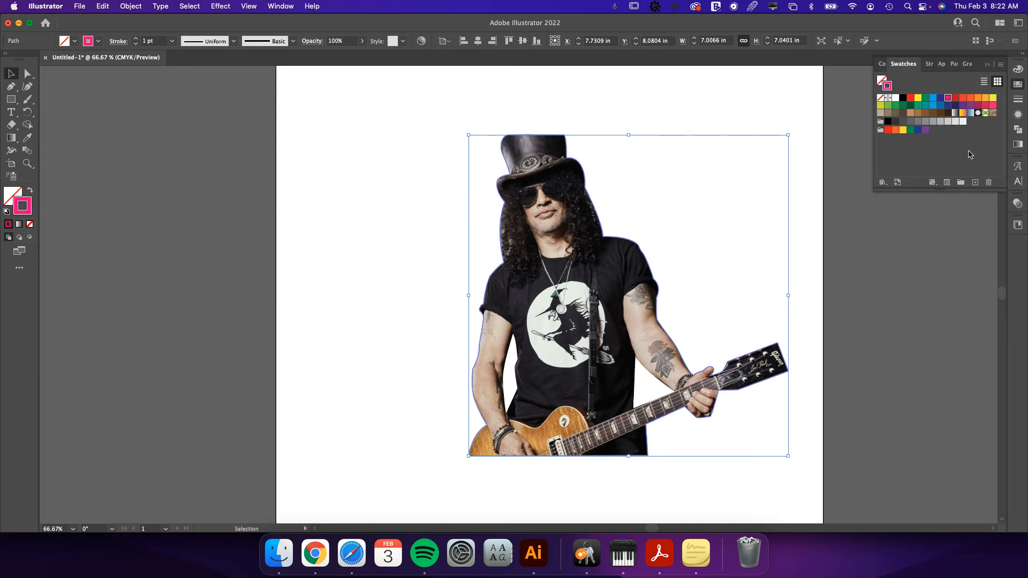
Create a new swatch from the magenta stroke named CutContour with the Spot Color type, and close the libraries display.
{"action": "left_click", "coordinate": [975, 183]}
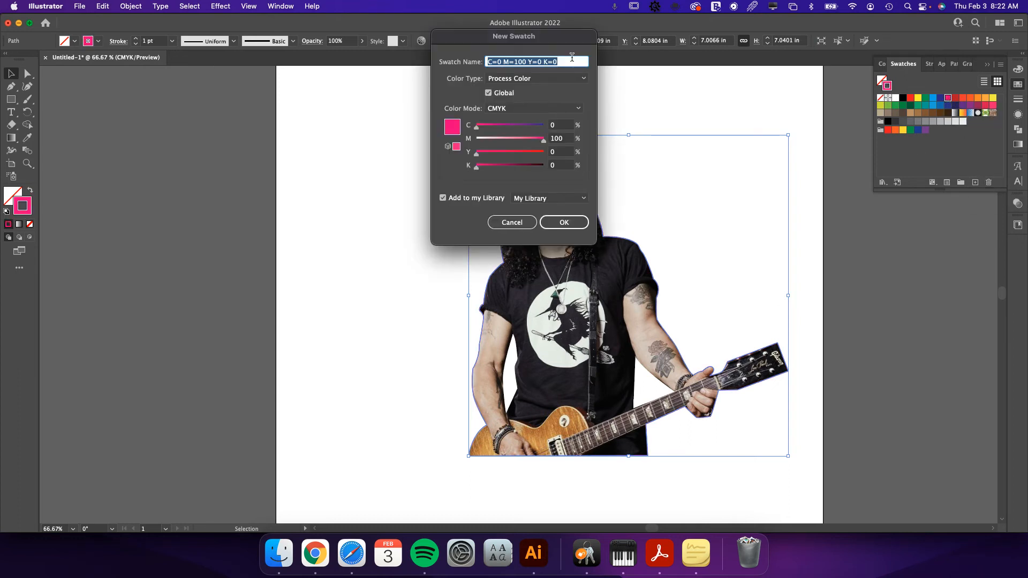
{"action": "type", "text": "CutContour"}
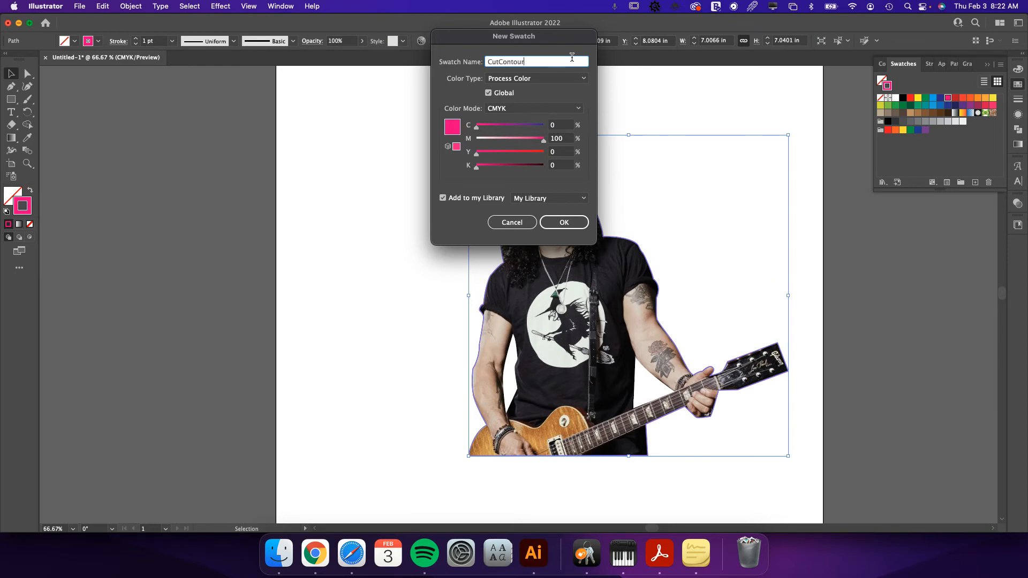
{"action": "left_click", "coordinate": [508, 79]}
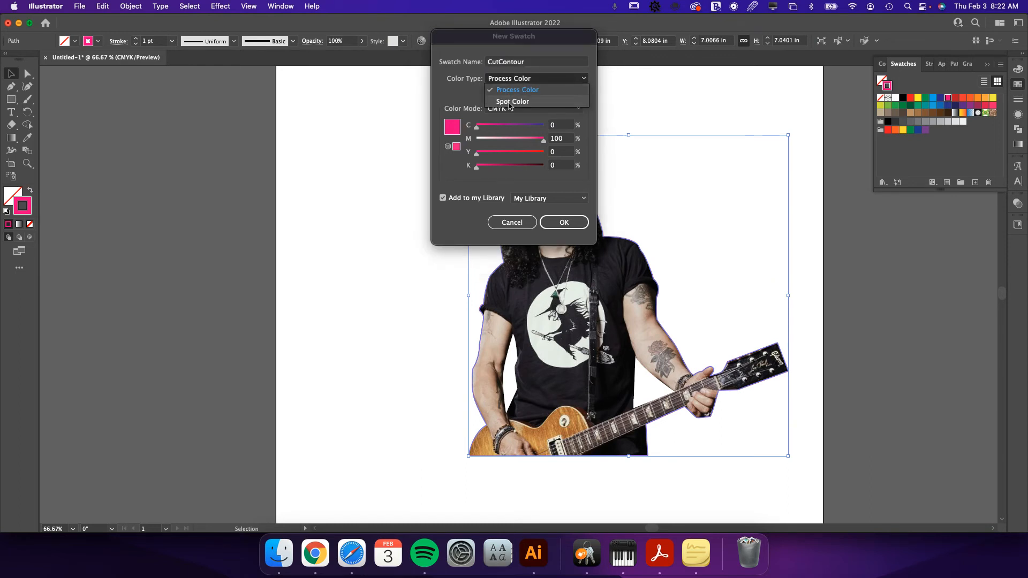
{"action": "left_click", "coordinate": [510, 103]}
{"action": "left_click", "coordinate": [567, 222]}
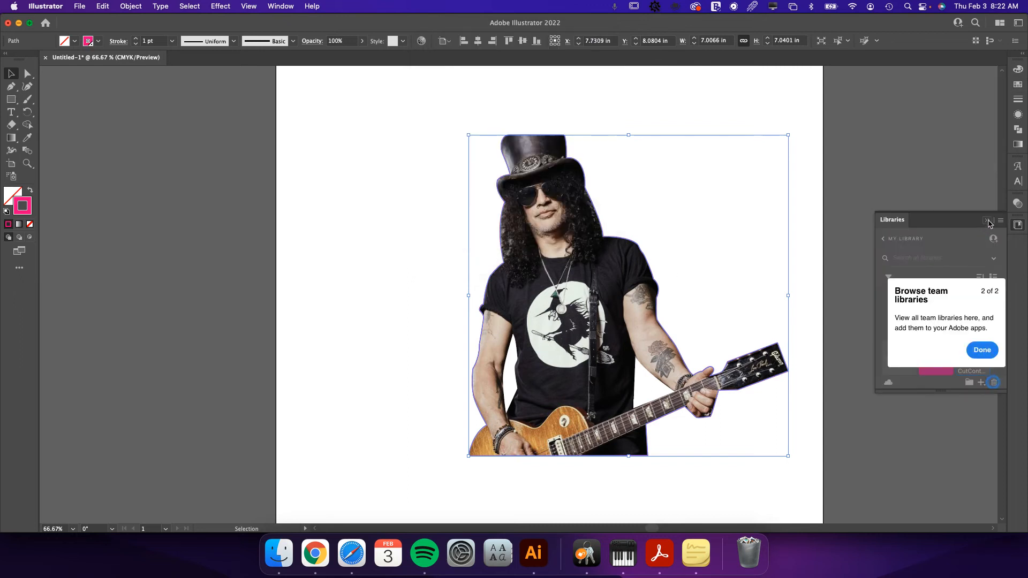
{"action": "left_click", "coordinate": [987, 221]}
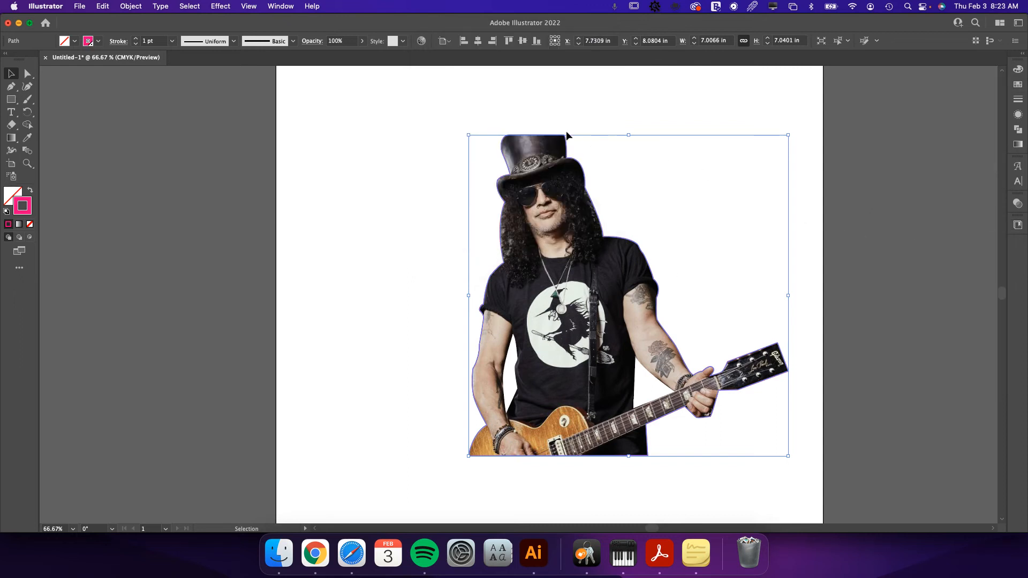
Isolate the outline copy to inspect its magenta cut line around the guitarist, and leave isolation.
{"action": "double_click", "coordinate": [576, 159]}
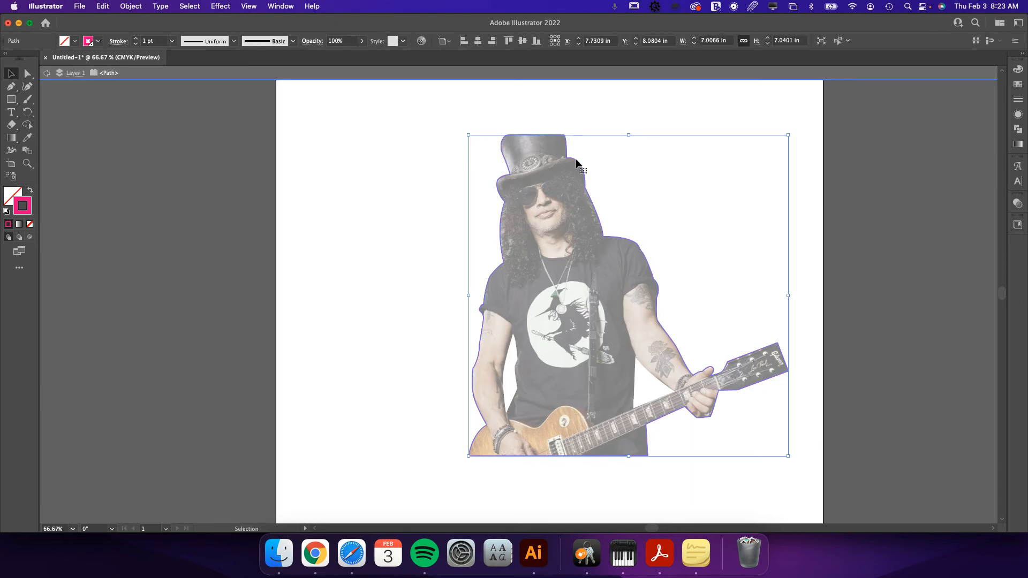
{"action": "left_click", "coordinate": [576, 125]}
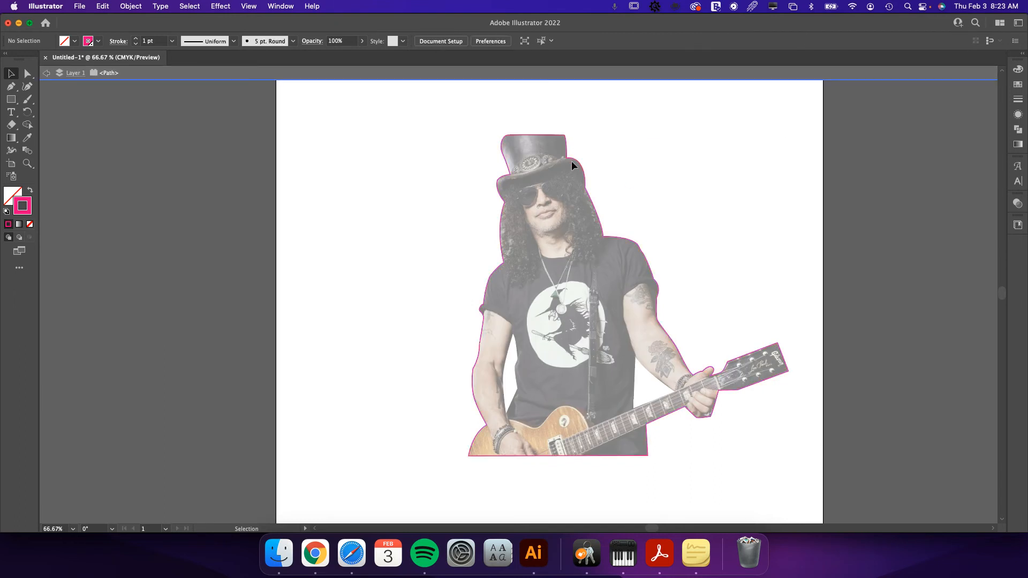
{"action": "double_click", "coordinate": [870, 246]}
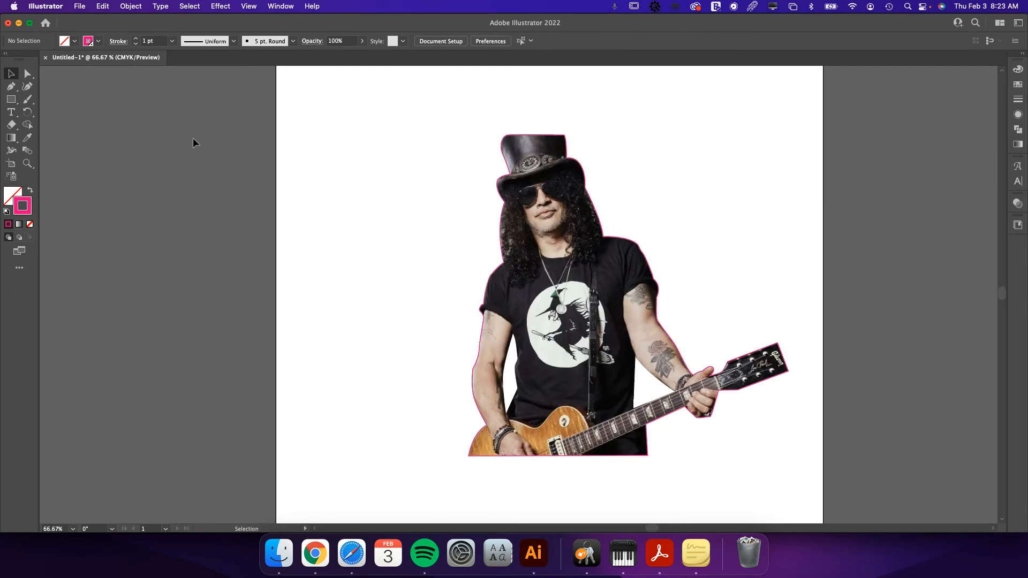
Draw a rectangle about 7.67 by 7.68 in around the whole guitarist.
{"action": "left_click", "coordinate": [11, 101]}
{"action": "left_click_drag", "start_coordinate": [451, 120], "coordinate": [795, 469]}
{"action": "key", "text": "v"}
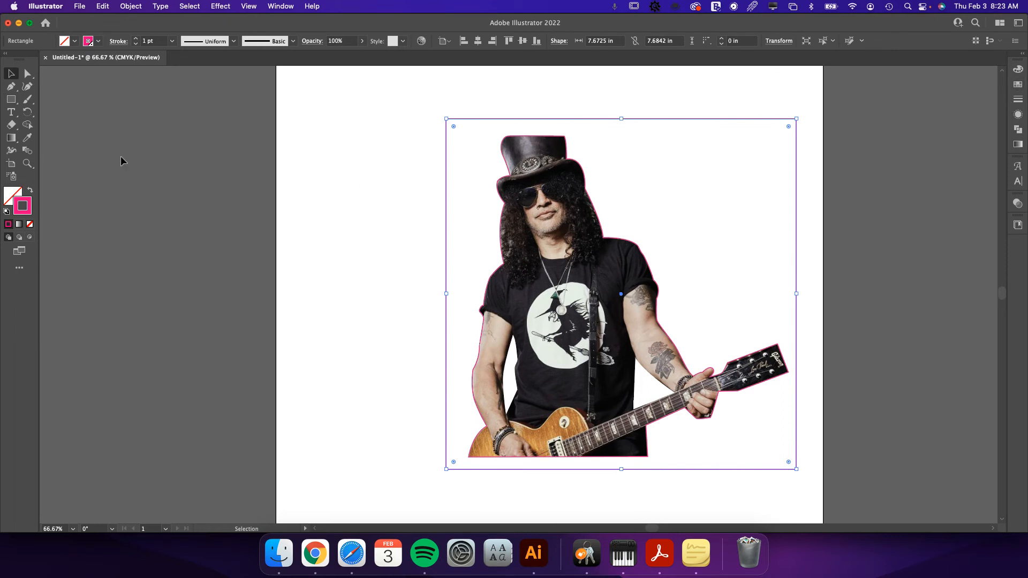
Fill the rectangle with the dark colour sampled from the T-shirt's shoulder and send it behind the guitarist.
{"action": "left_click", "coordinate": [27, 137]}
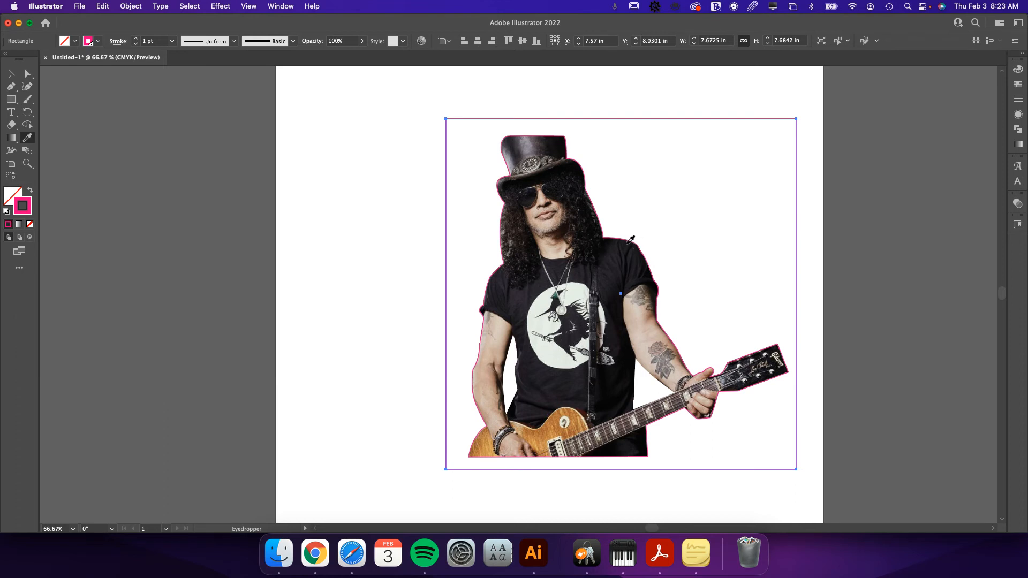
{"action": "left_click", "coordinate": [629, 241]}
{"action": "key", "text": "v"}
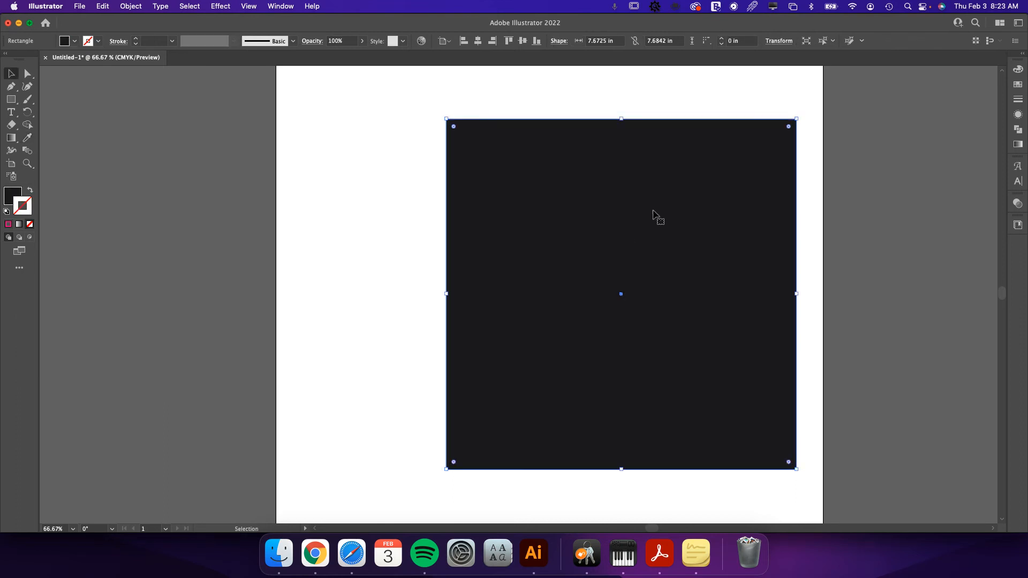
{"action": "left_click", "coordinate": [1017, 72]}
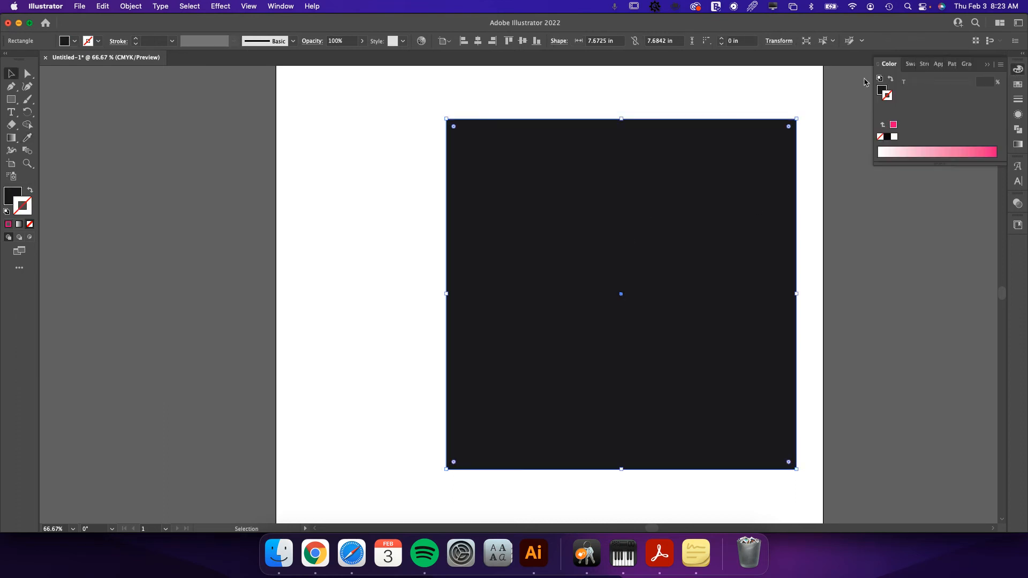
{"action": "left_click", "coordinate": [881, 90]}
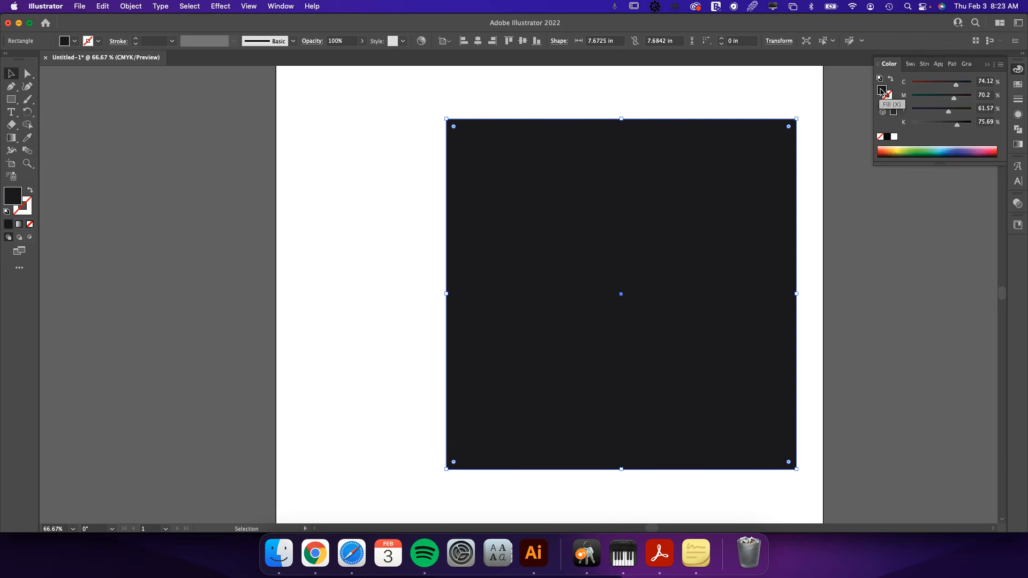
{"action": "left_click", "coordinate": [837, 157]}
{"action": "left_click", "coordinate": [751, 205]}
{"action": "key", "text": "shift+super+bracketleft"}
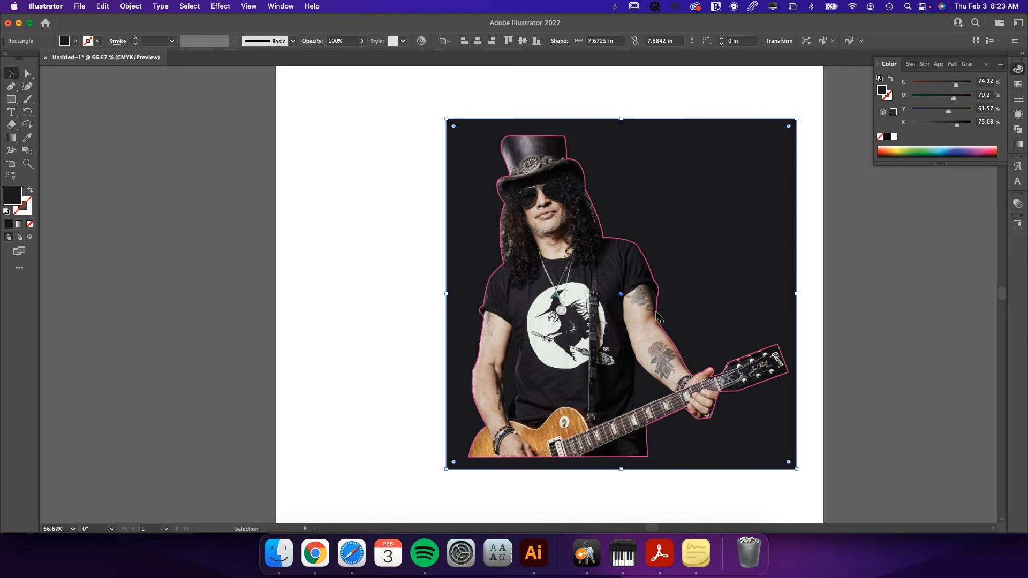
Copy both arm gap paths from inside the clipping compound path and paste them in place outside the clip group.
{"action": "key", "text": "super+7"}
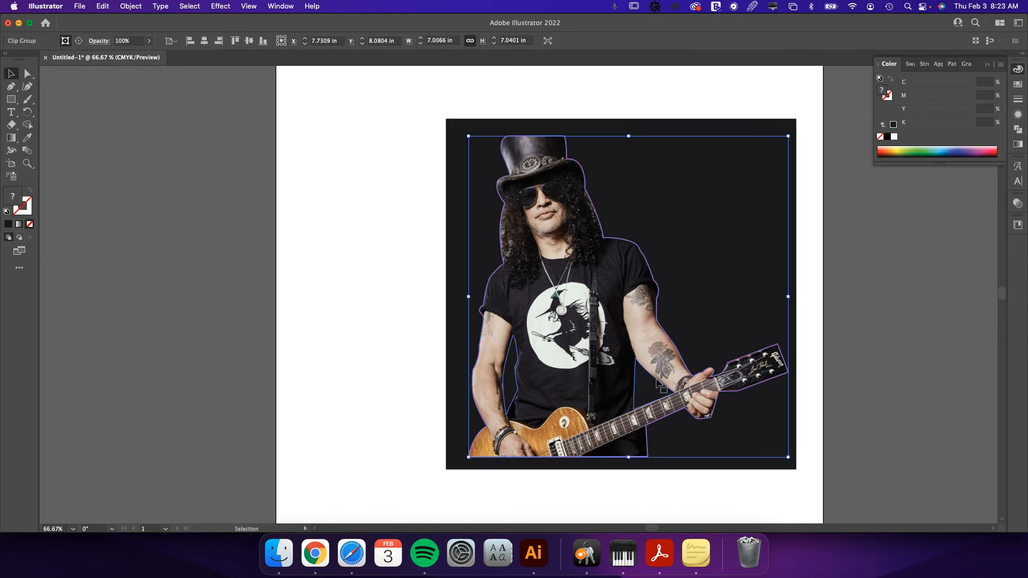
{"action": "double_click", "coordinate": [656, 378]}
{"action": "left_click", "coordinate": [656, 377]}
{"action": "double_click", "coordinate": [655, 377]}
{"action": "left_click", "coordinate": [655, 378]}
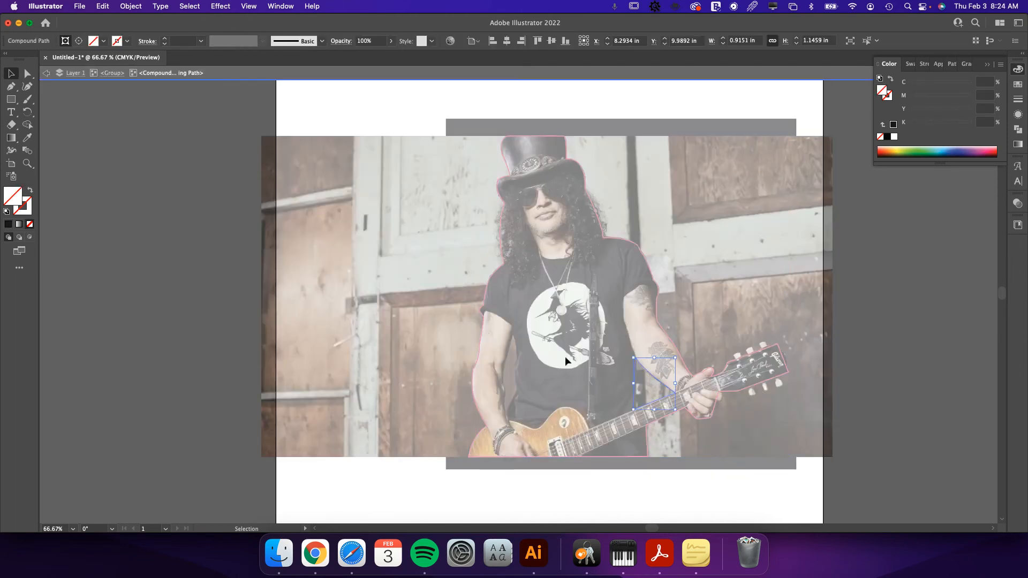
{"action": "left_click", "coordinate": [516, 366], "text": "shift"}
{"action": "key", "text": "Escape"}
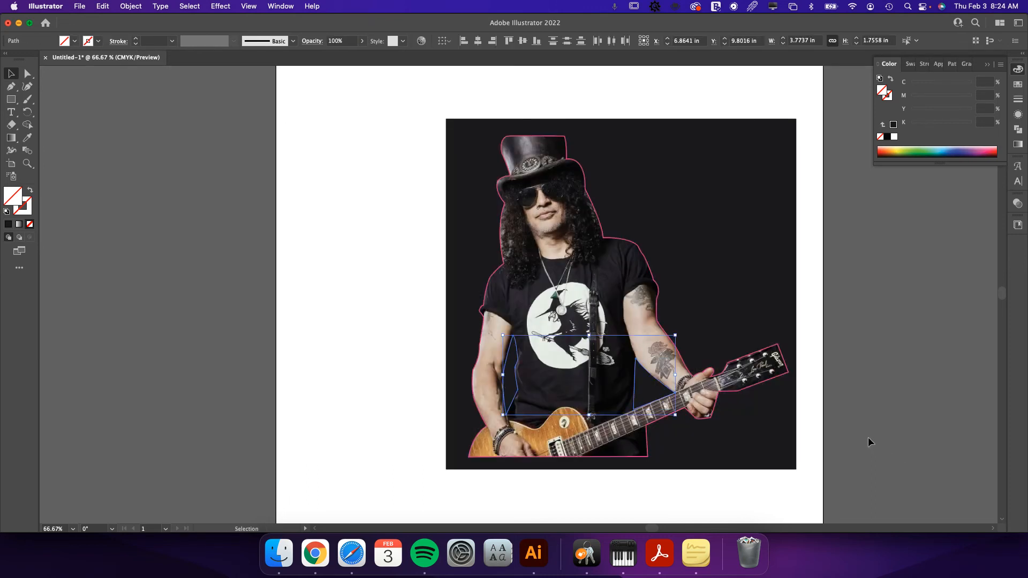
Apply the guitarist outline's 1 pt magenta CutContour stroke to both pasted gap paths with the Eyedropper.
{"action": "key", "text": "i"}
{"action": "left_click", "coordinate": [680, 351]}
{"action": "key", "text": "v"}
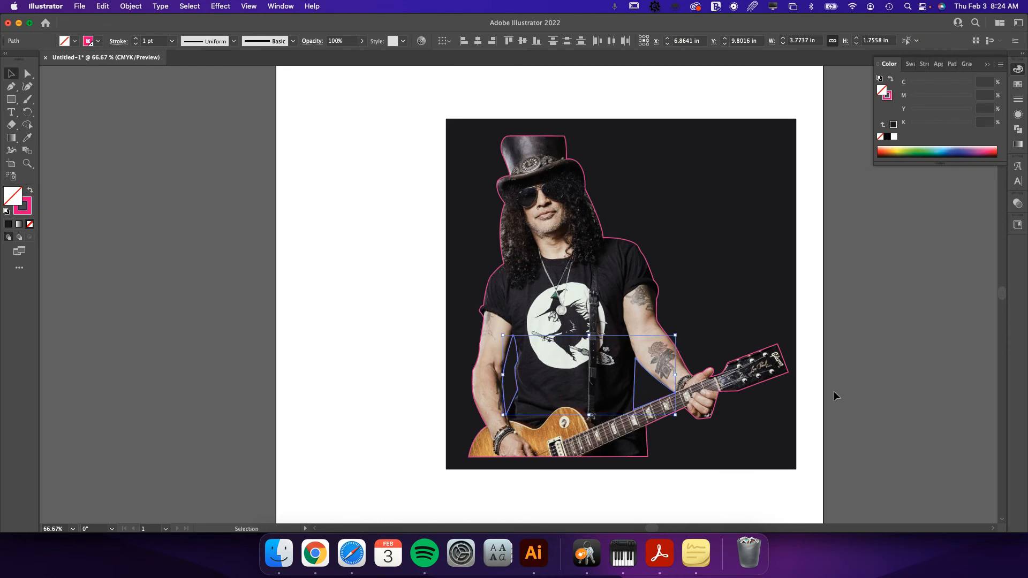
{"action": "left_click", "coordinate": [832, 391]}
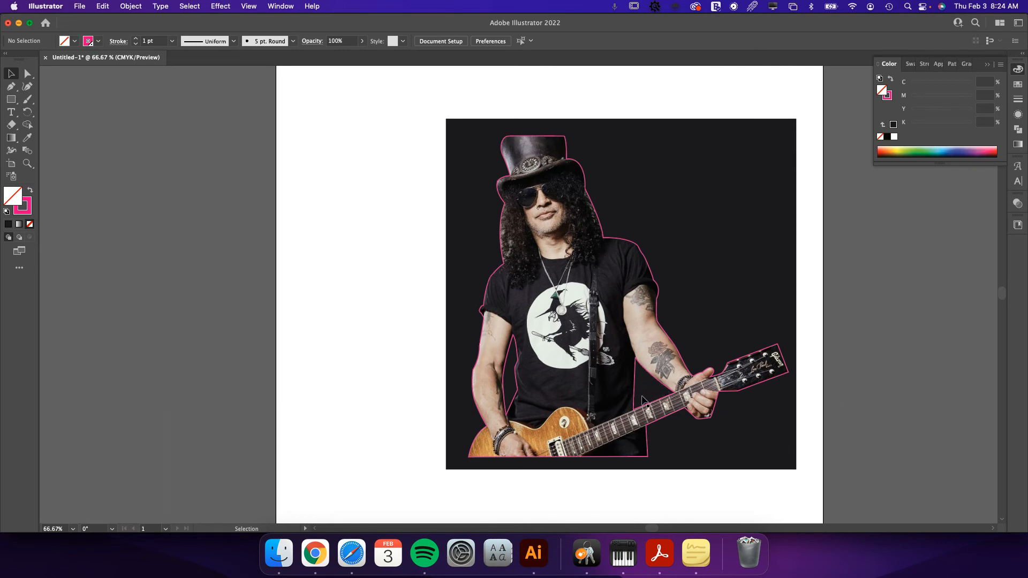
{"action": "left_click", "coordinate": [649, 376]}
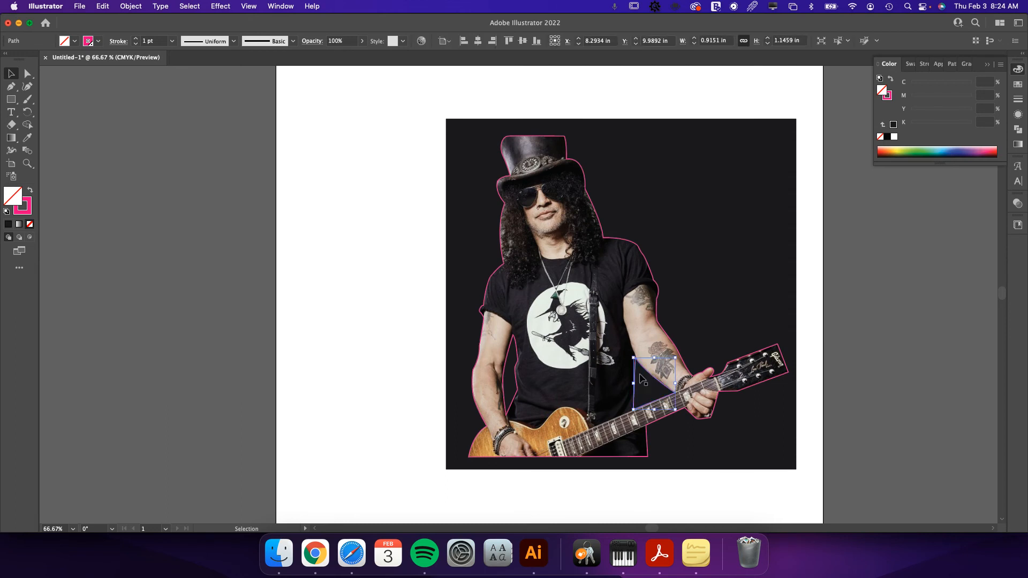
{"action": "left_click", "coordinate": [517, 365]}
{"action": "left_click", "coordinate": [488, 289]}
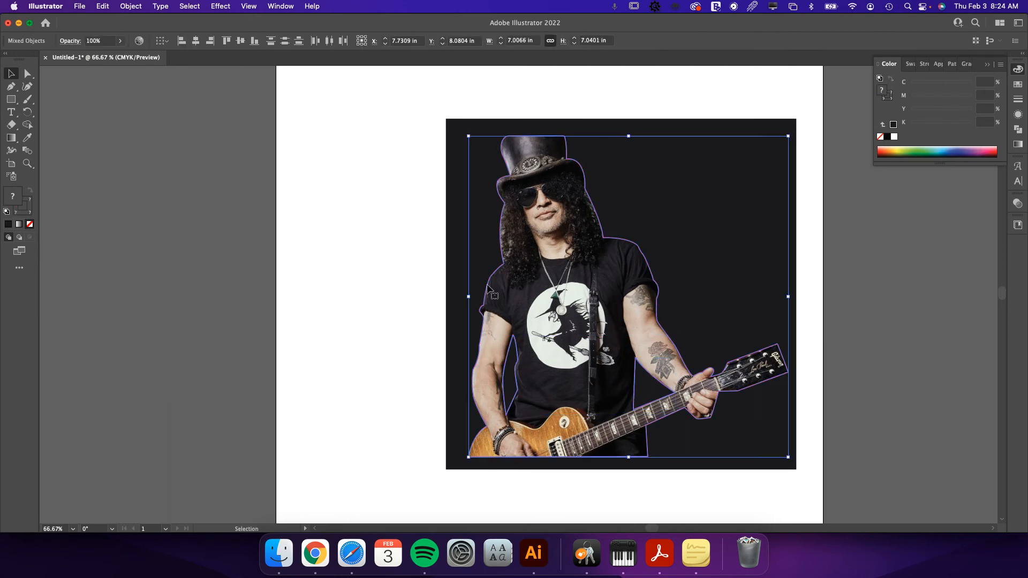
{"action": "right_click", "coordinate": [489, 284]}
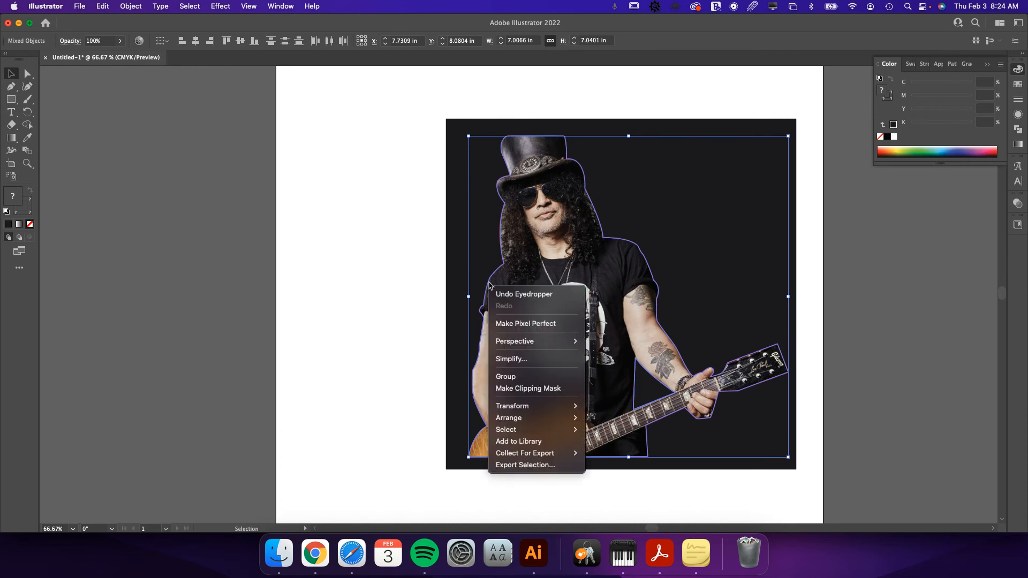
{"action": "left_click", "coordinate": [574, 294]}
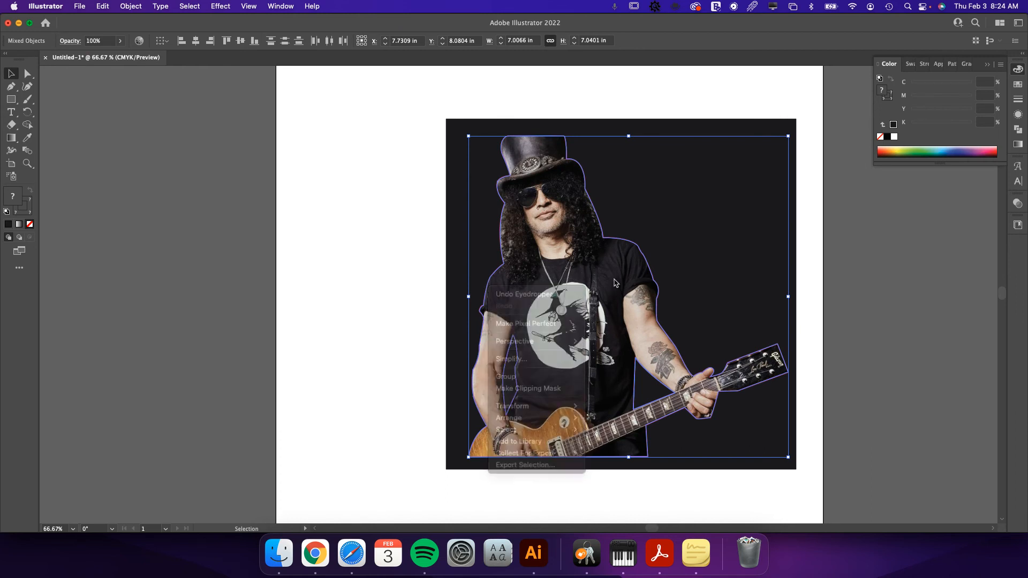
{"action": "left_click", "coordinate": [798, 362]}
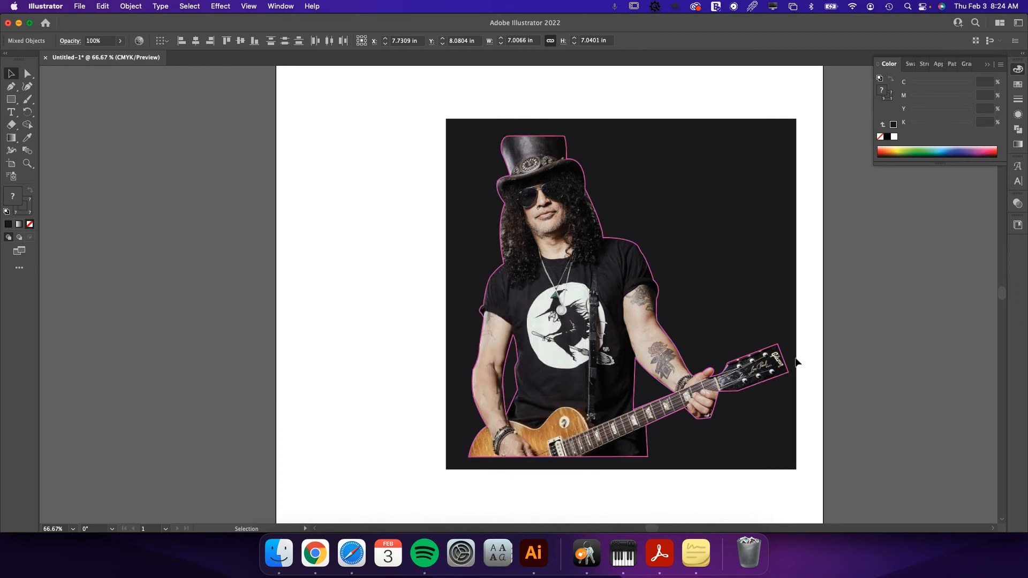
{"action": "left_click", "coordinate": [769, 384]}
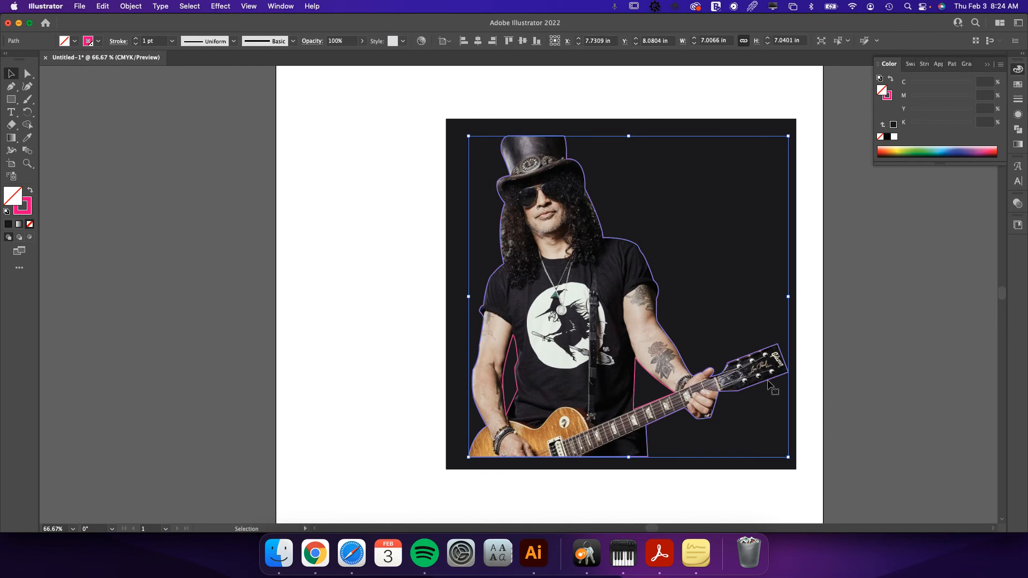
{"action": "left_click", "coordinate": [637, 385], "text": "shift"}
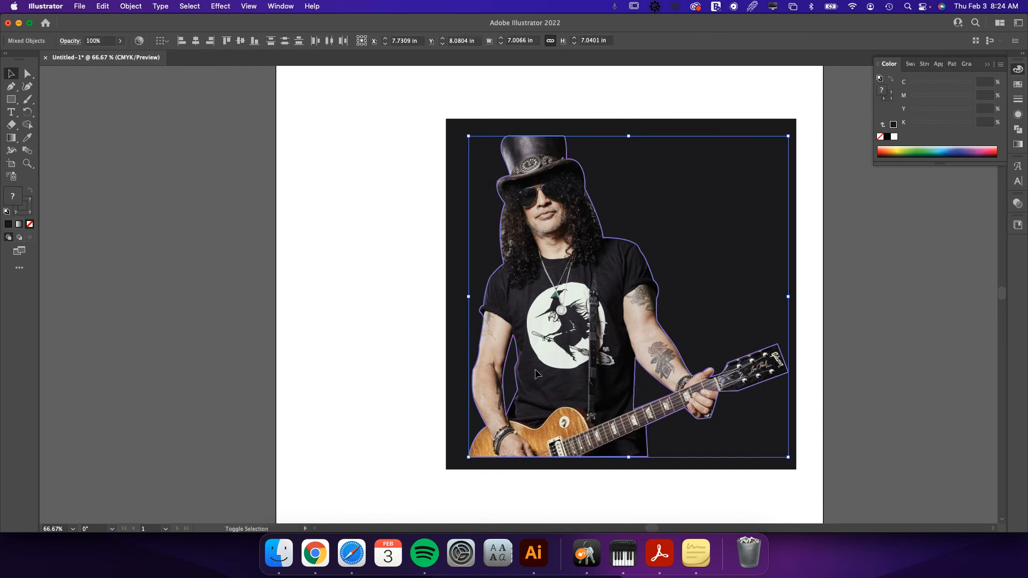
{"action": "left_click_drag", "start_coordinate": [516, 370], "coordinate": [737, 371]}
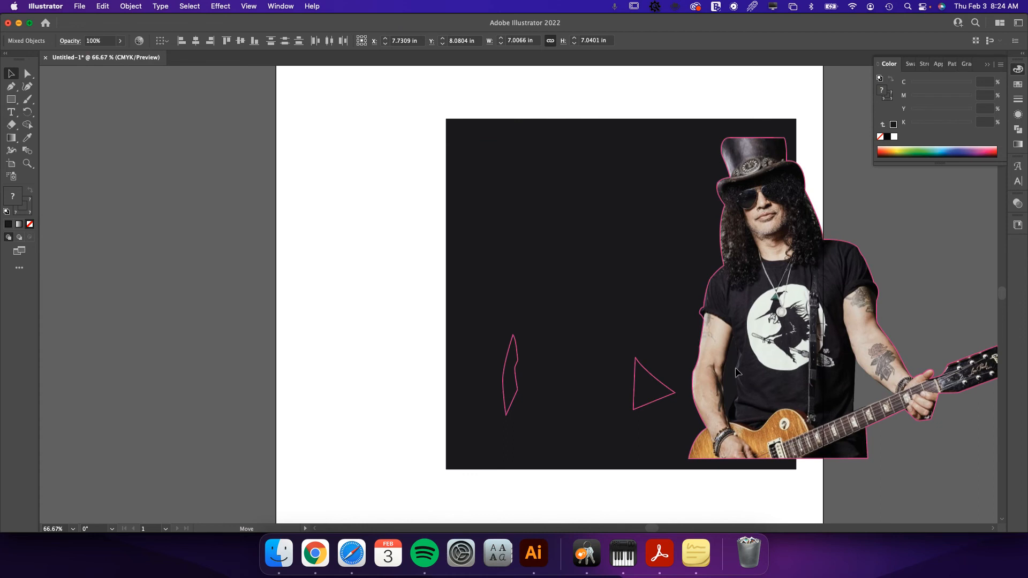
{"action": "key", "text": "super+z"}
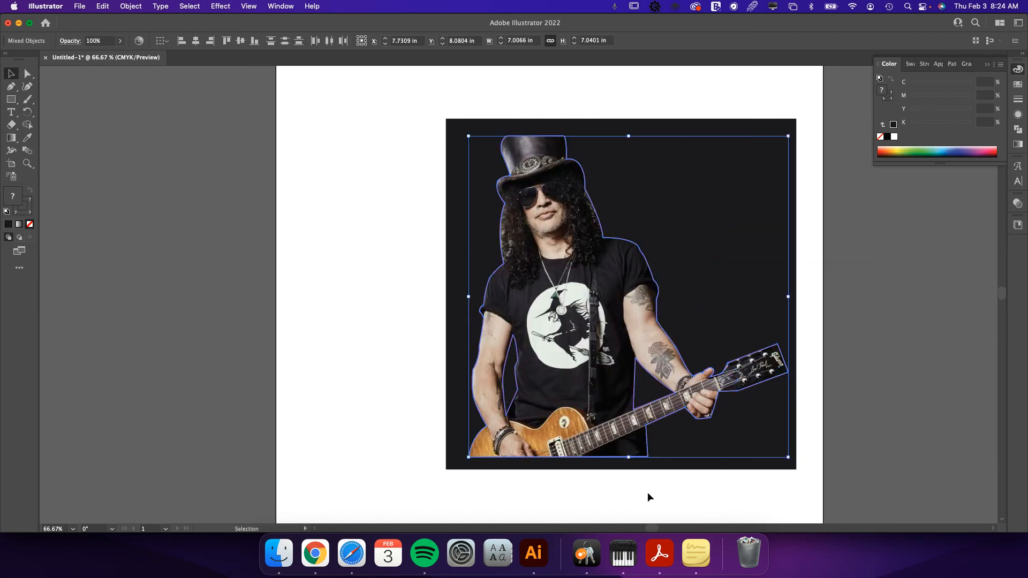
Combine the guitarist's magenta outline and both arm gap paths into one compound path.
{"action": "left_click", "coordinate": [651, 469]}
{"action": "left_click", "coordinate": [649, 459]}
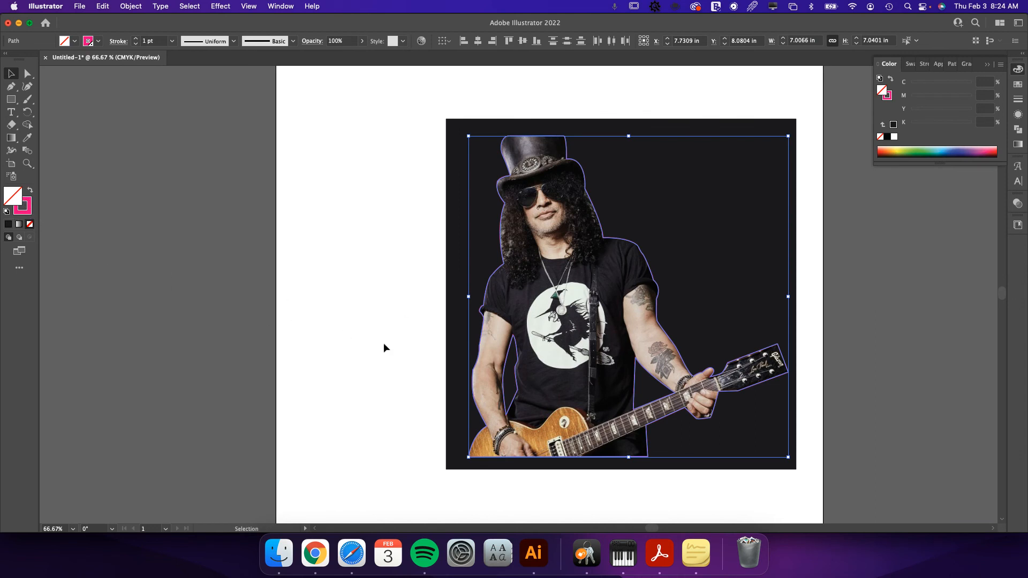
{"action": "right_click", "coordinate": [533, 370]}
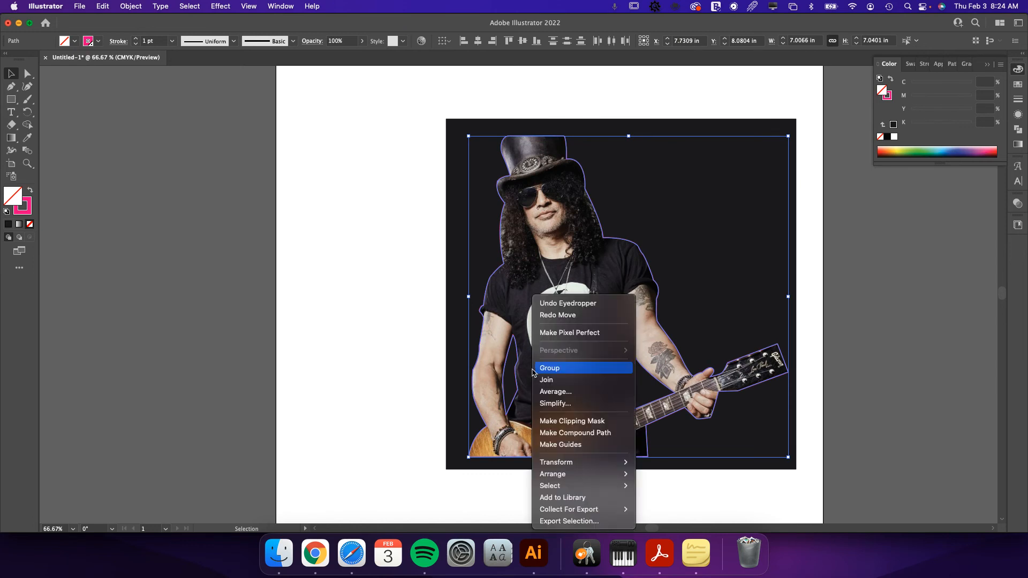
{"action": "left_click", "coordinate": [587, 433]}
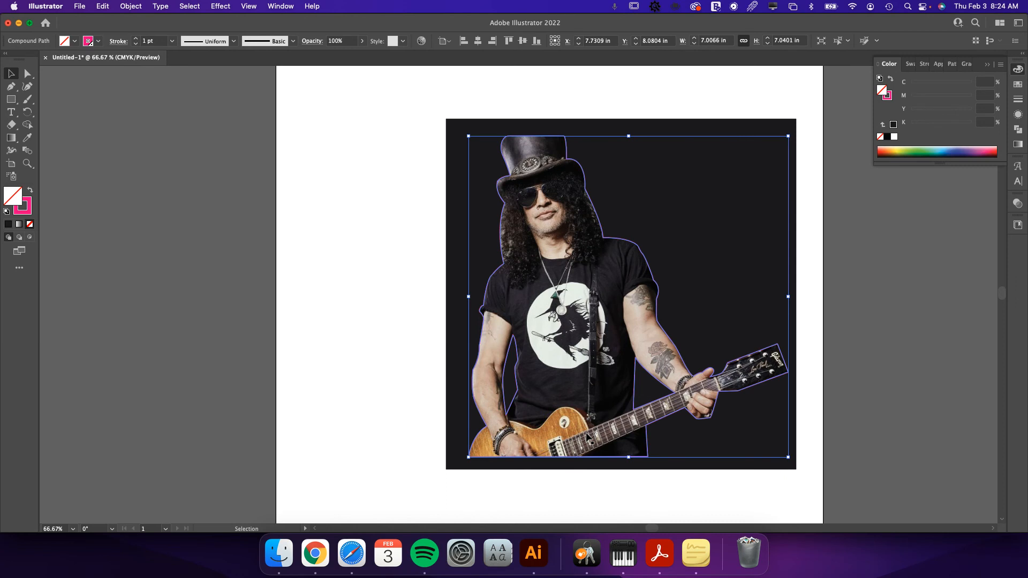
Offset the compound cut path outward by 0.1389 in with miter joins and limit 4, and delete the original cut path.
{"action": "left_click", "coordinate": [128, 7]}
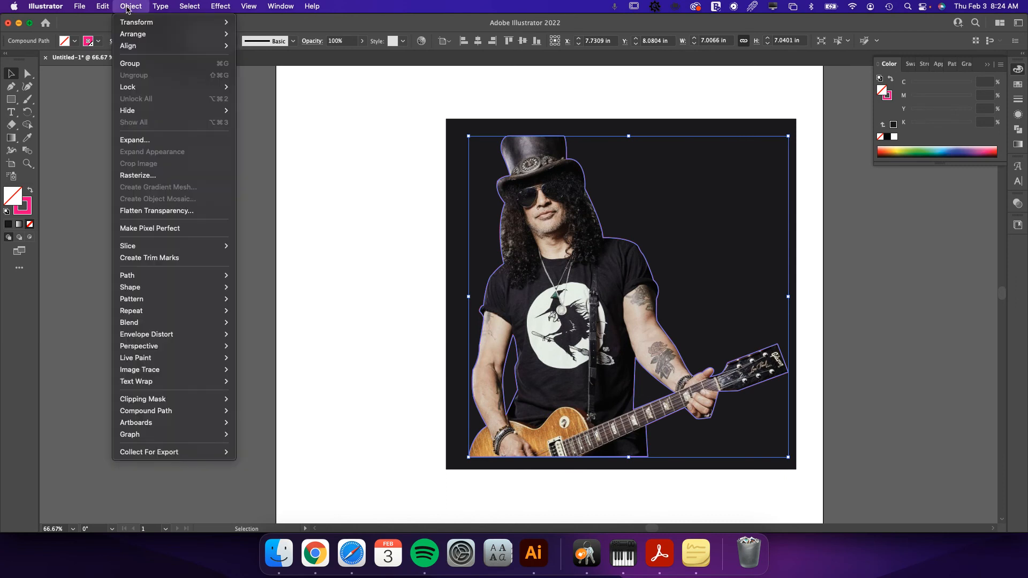
{"action": "mouse_move", "coordinate": [175, 276]}
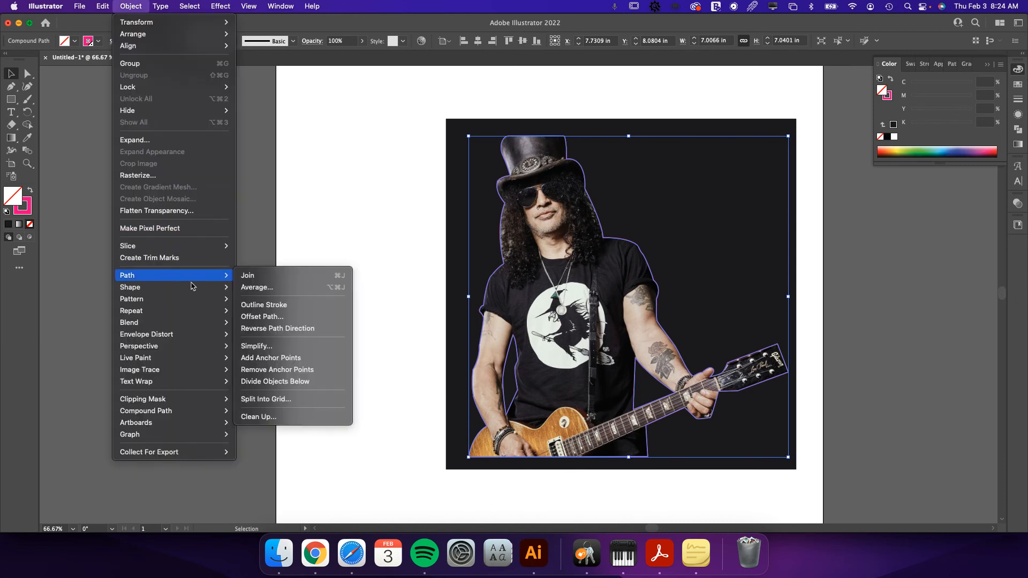
{"action": "left_click", "coordinate": [266, 321]}
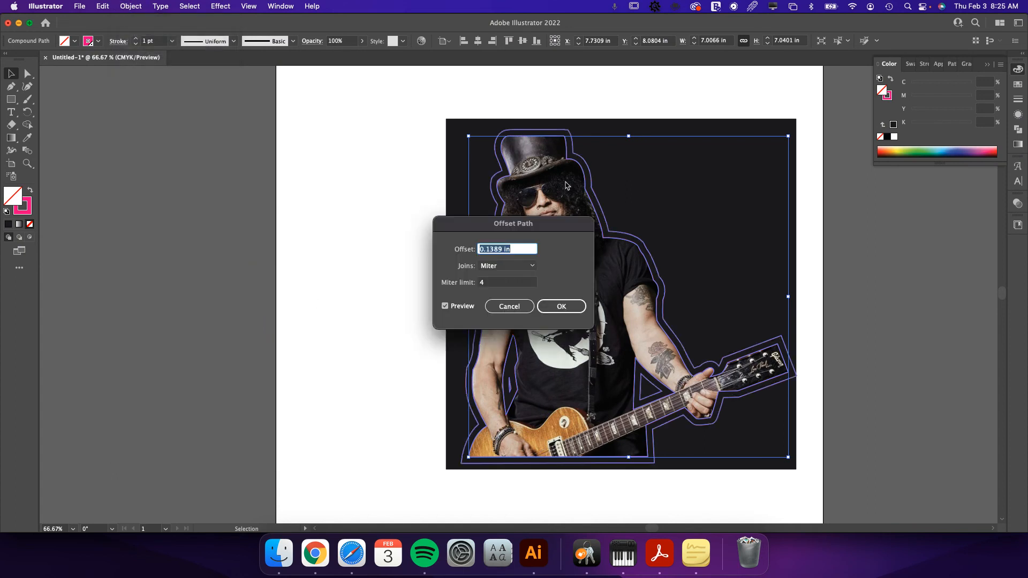
{"action": "left_click", "coordinate": [561, 307]}
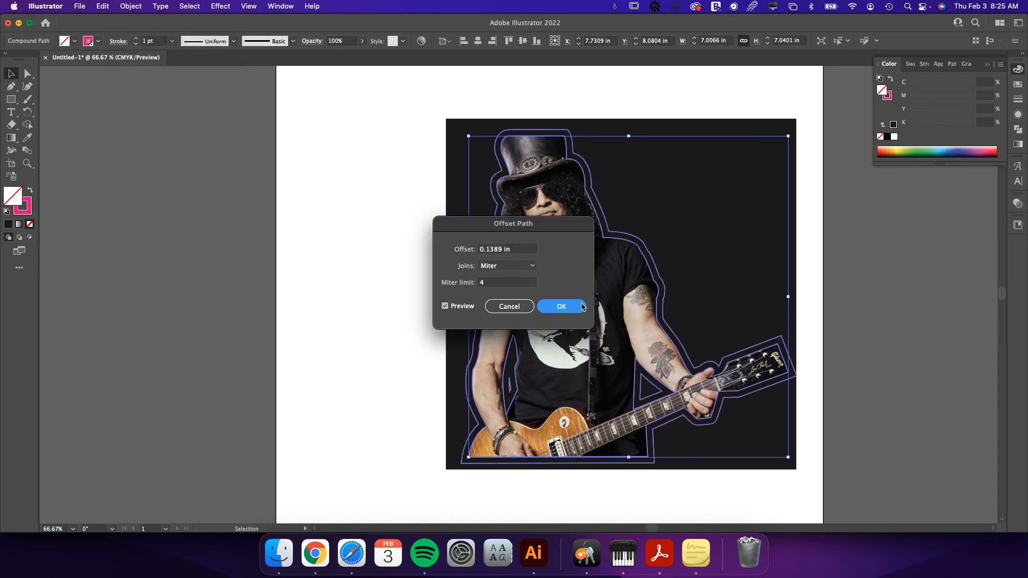
{"action": "left_click", "coordinate": [736, 364]}
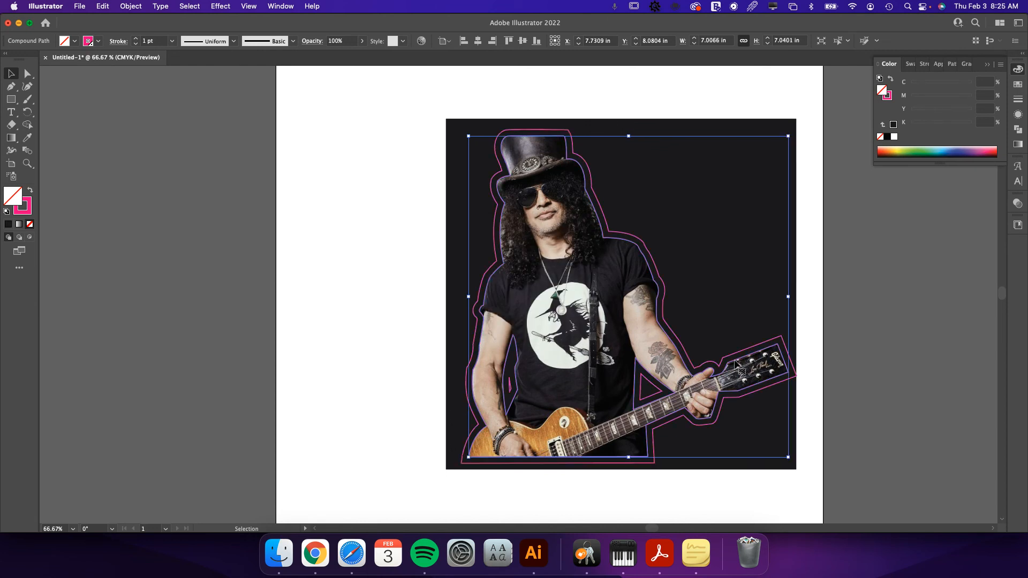
{"action": "key", "text": "BackSpace"}
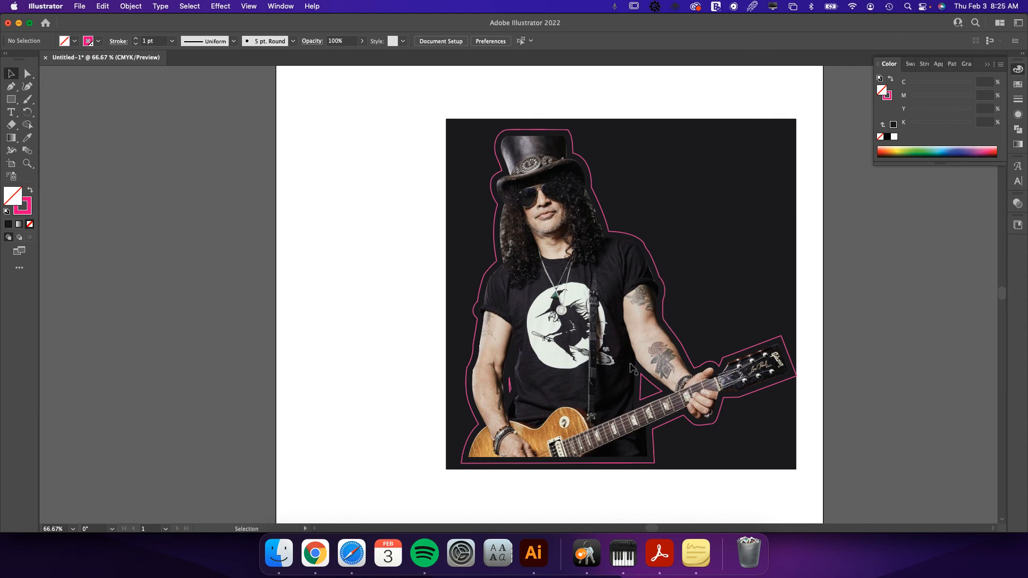
Delete the tiny offset gap path between the torso and the arm strumming the guitar.
{"action": "key", "text": "a"}
{"action": "left_click", "coordinate": [509, 379]}
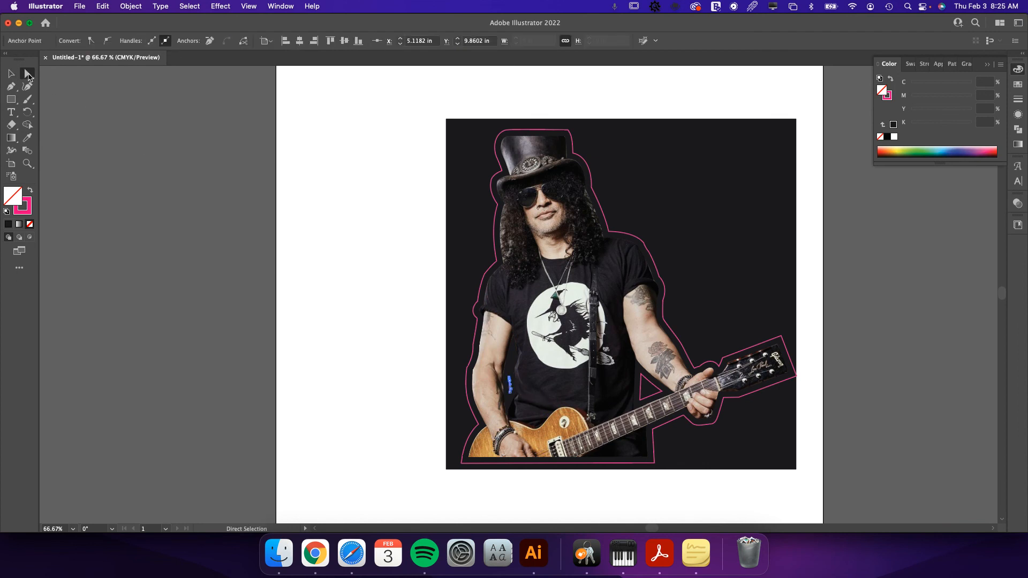
{"action": "left_click", "coordinate": [518, 407]}
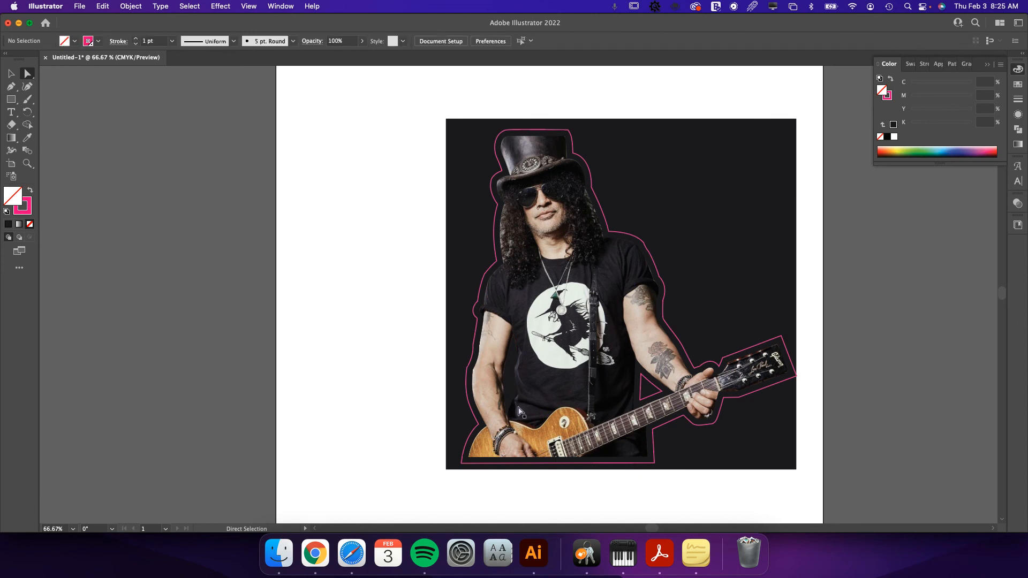
{"action": "key", "text": "v"}
Draw a closed, winding freeform path with the Pen tool in the empty area beside the dark square.
{"action": "left_click", "coordinate": [11, 86]}
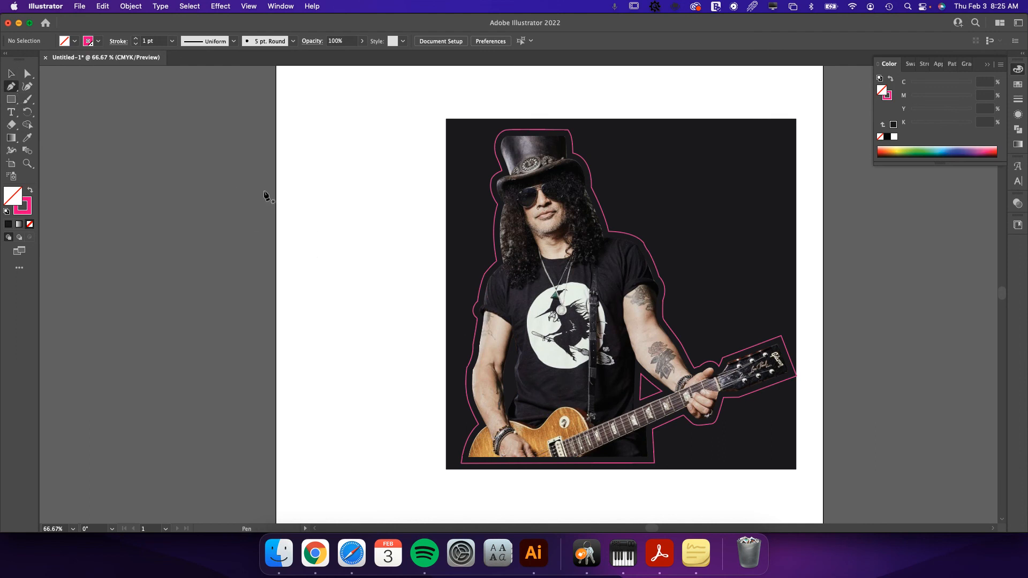
{"action": "left_click_drag", "start_coordinate": [356, 214], "coordinate": [357, 236]}
{"action": "left_click_drag", "start_coordinate": [342, 290], "coordinate": [290, 319]}
{"action": "left_click", "coordinate": [274, 411]}
{"action": "left_click_drag", "start_coordinate": [325, 419], "coordinate": [343, 411]}
{"action": "left_click", "coordinate": [391, 370]}
{"action": "left_click_drag", "start_coordinate": [403, 403], "coordinate": [403, 406]}
{"action": "left_click", "coordinate": [303, 453]}
{"action": "left_click", "coordinate": [228, 453]}
{"action": "left_click", "coordinate": [179, 411]}
{"action": "mouse_move", "coordinate": [175, 339]}
{"action": "left_mouse_down"}
{"action": "mouse_move", "coordinate": [183, 323]}
{"action": "mouse_move", "coordinate": [289, 266]}
{"action": "mouse_move", "coordinate": [250, 209]}
{"action": "mouse_move", "coordinate": [187, 201]}
{"action": "left_mouse_up"}
{"action": "left_click", "coordinate": [160, 147]}
{"action": "left_click_drag", "start_coordinate": [203, 122], "coordinate": [254, 152]}
{"action": "left_click", "coordinate": [237, 125]}
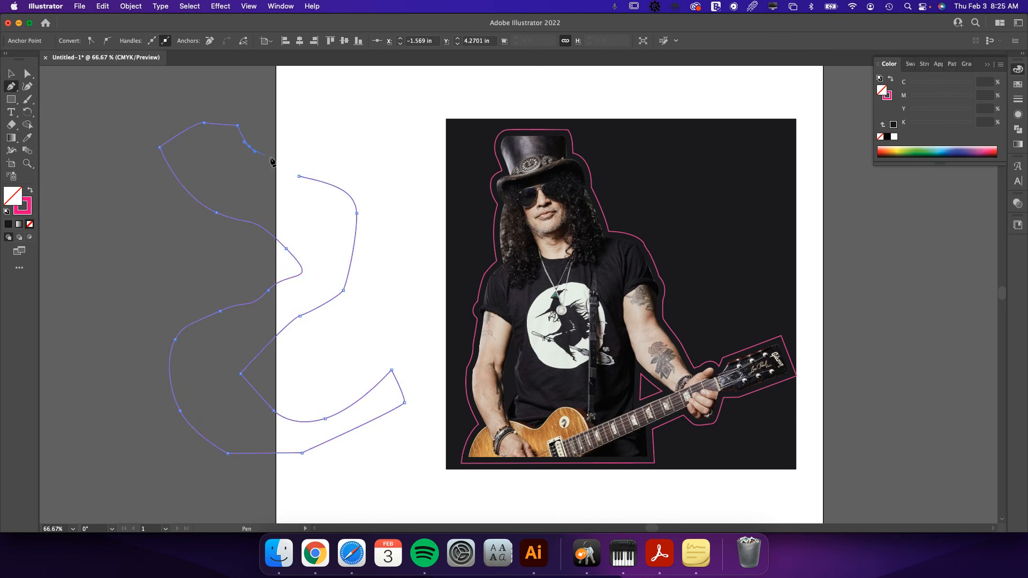
{"action": "left_click", "coordinate": [298, 175]}
Draw a second, broader closed freeform path with the Pen tool overlapping the winding one.
{"action": "left_click", "coordinate": [295, 93]}
{"action": "left_click_drag", "start_coordinate": [356, 160], "coordinate": [412, 233]}
{"action": "left_click_drag", "start_coordinate": [394, 289], "coordinate": [383, 307]}
{"action": "left_click_drag", "start_coordinate": [349, 339], "coordinate": [163, 419]}
{"action": "left_click_drag", "start_coordinate": [115, 329], "coordinate": [140, 243]}
{"action": "left_click_drag", "start_coordinate": [203, 236], "coordinate": [275, 222]}
{"action": "left_click", "coordinate": [296, 95]}
Delete both freeform practice paths beside the dark square.
{"action": "key", "text": "v"}
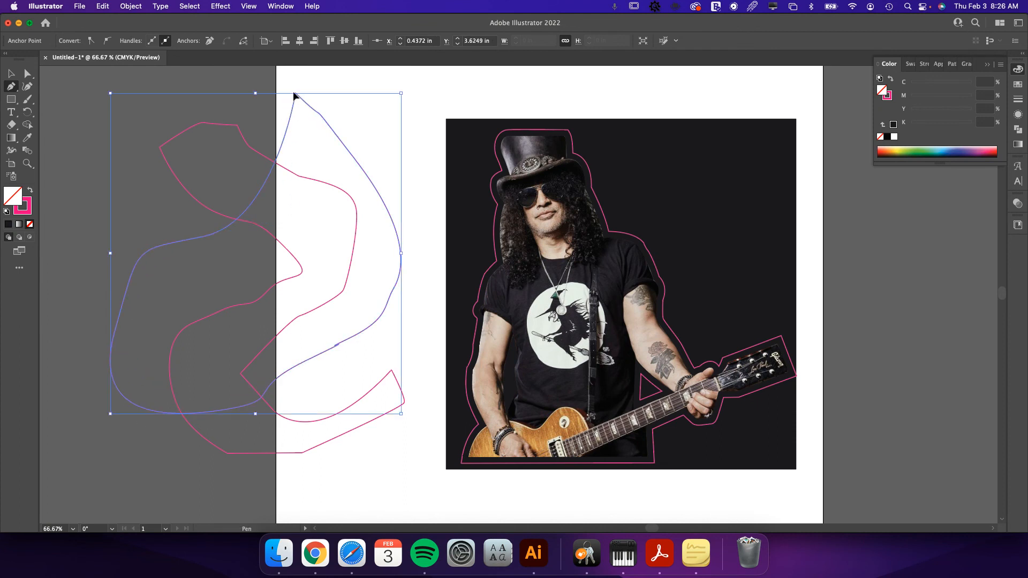
{"action": "left_click", "coordinate": [363, 421], "text": "shift"}
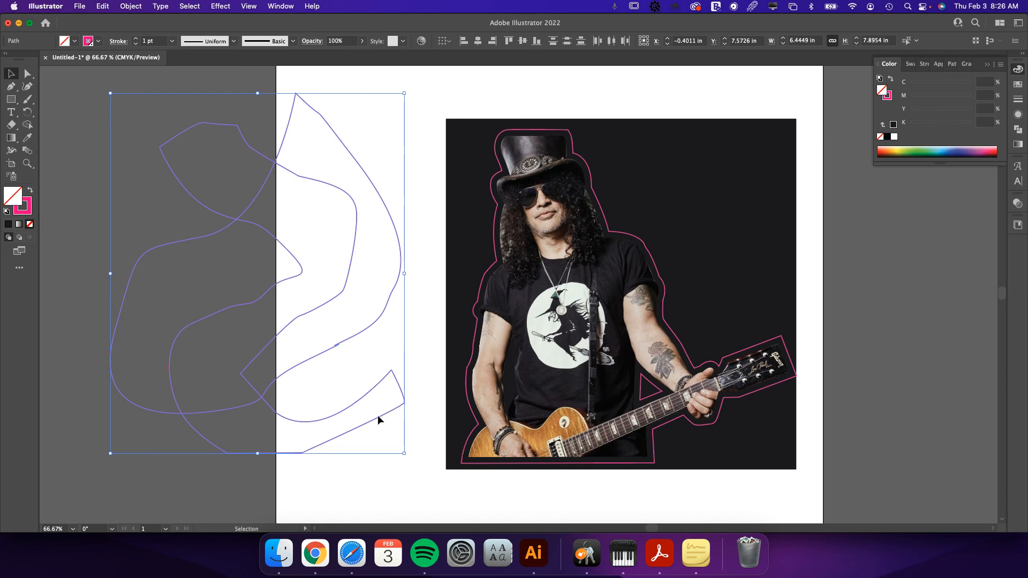
{"action": "key", "text": "Delete"}
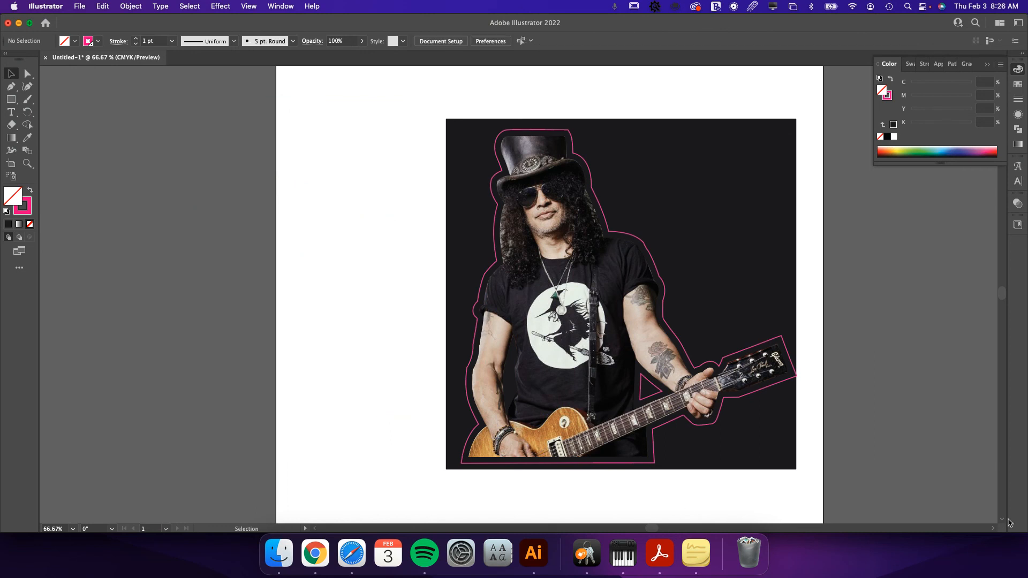